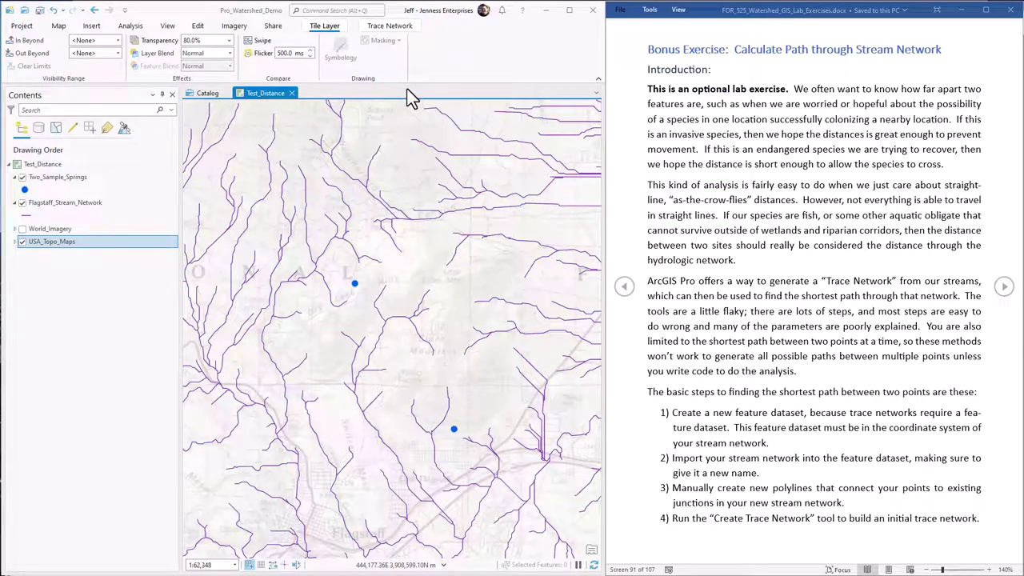
Start a new feature dataset in Scratch_Watershed_Lab.gdb from the Catalog context menu
{"action": "left_click", "coordinate": [1004, 287]}
{"action": "left_click", "coordinate": [1004, 288]}
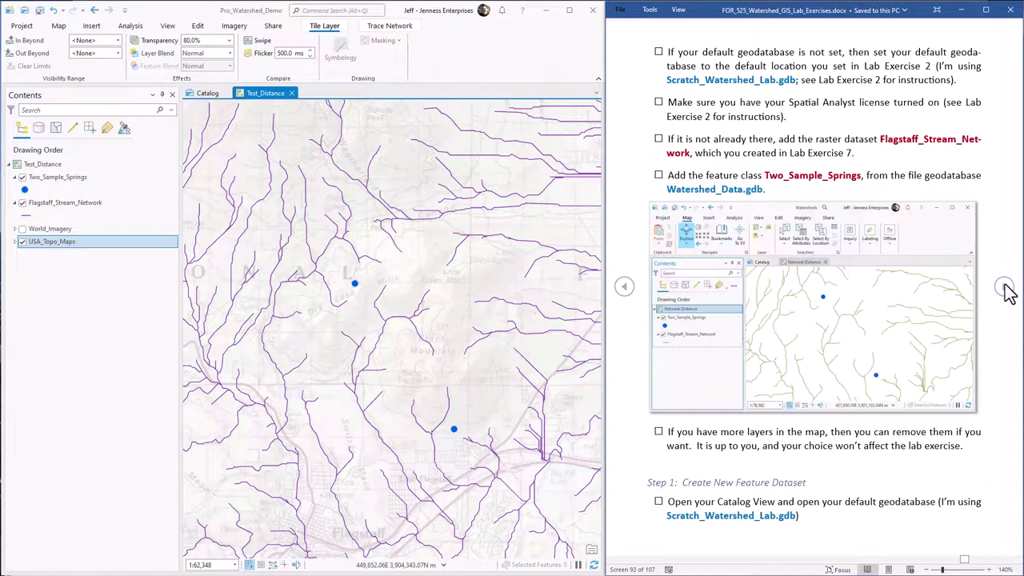
{"action": "left_click", "coordinate": [1005, 287]}
{"action": "left_click", "coordinate": [213, 94]}
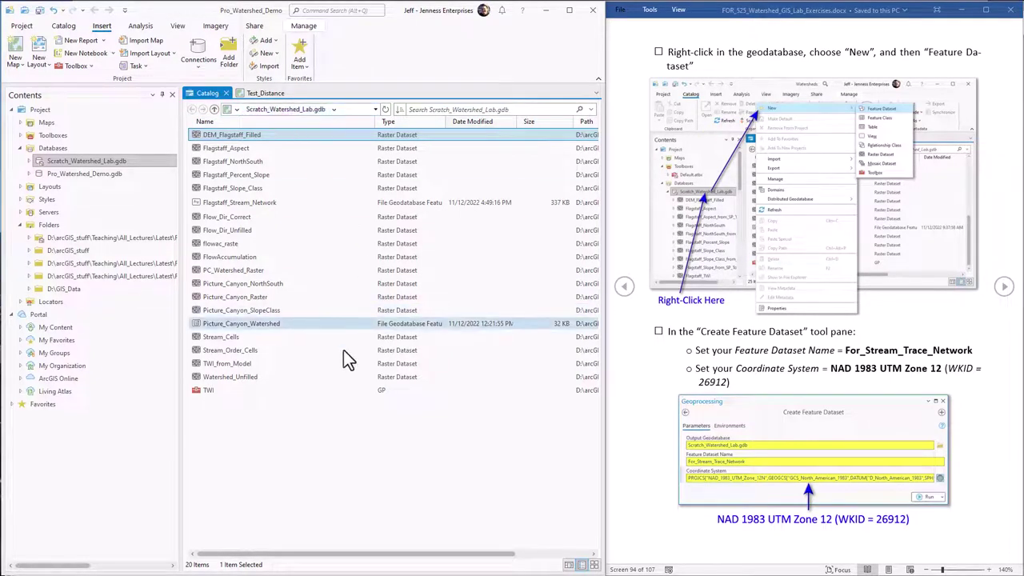
{"action": "left_click", "coordinate": [248, 414]}
{"action": "right_click", "coordinate": [227, 434]}
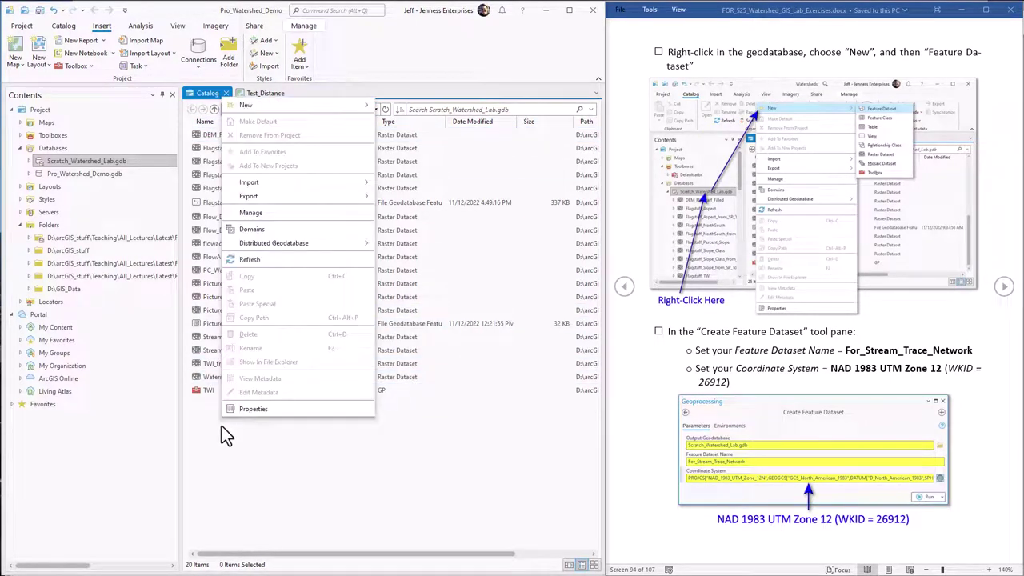
{"action": "mouse_move", "coordinate": [256, 114]}
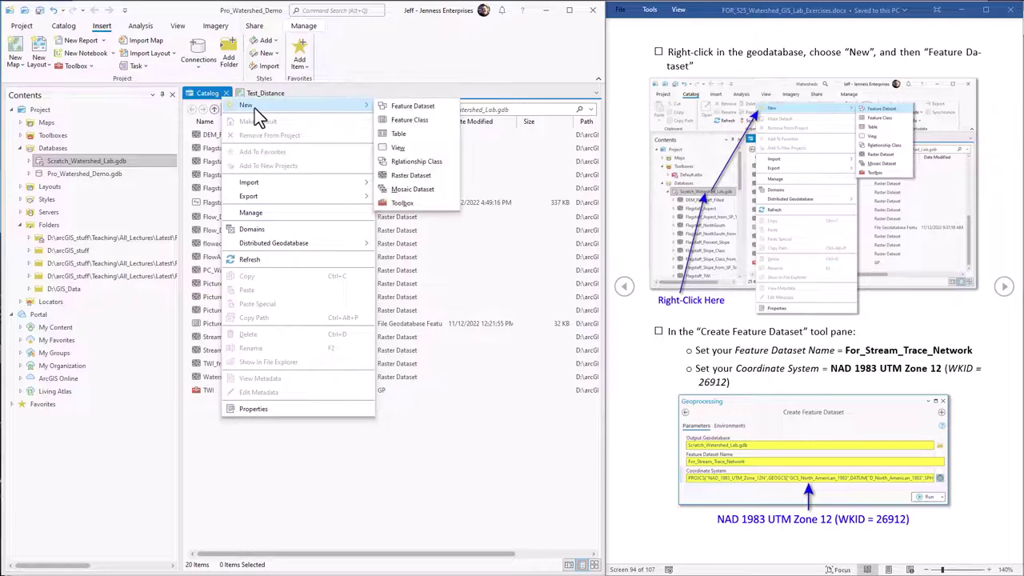
{"action": "left_click", "coordinate": [407, 109]}
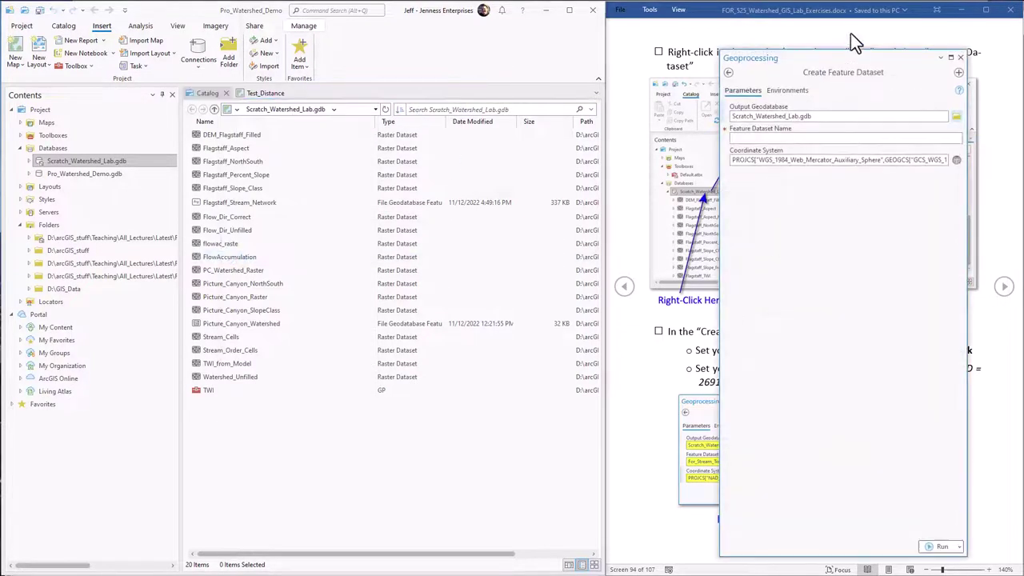
Name the feature dataset For_Stream_Trace_Network, copied from the lab instructions
{"action": "left_click", "coordinate": [872, 352]}
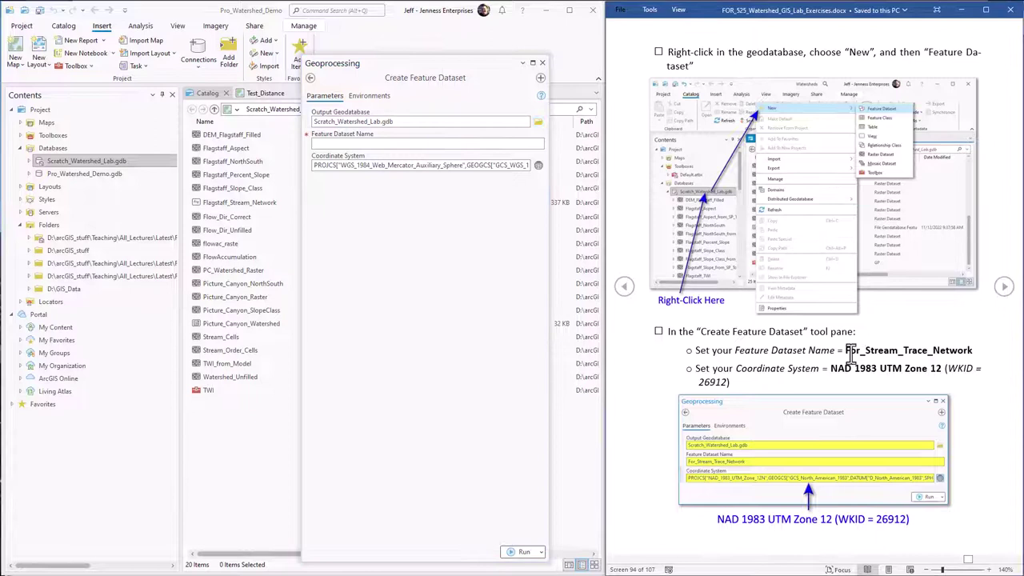
{"action": "left_click_drag", "start_coordinate": [845, 350], "coordinate": [976, 354]}
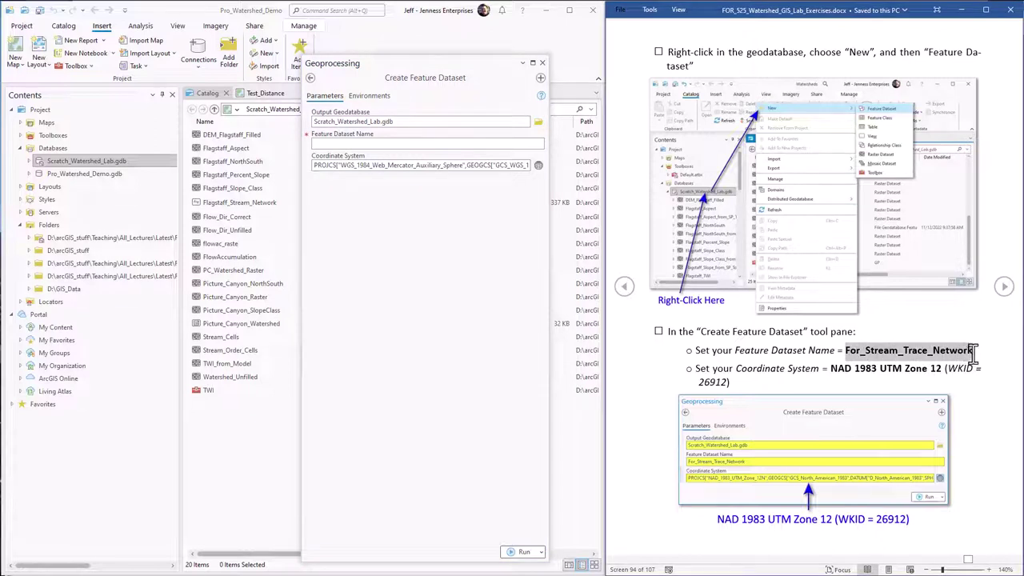
{"action": "key", "text": "ctrl+c"}
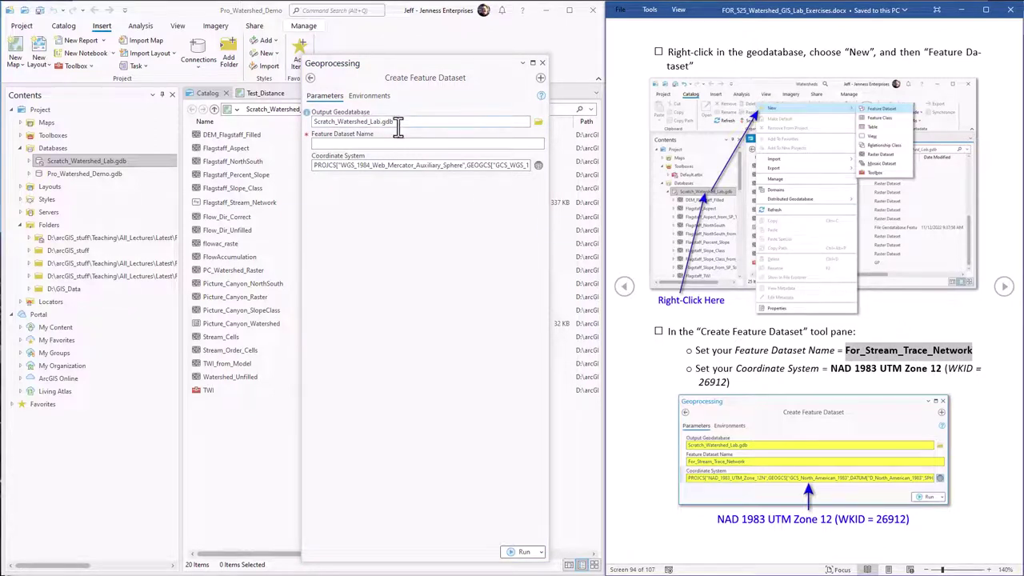
{"action": "left_click", "coordinate": [404, 144]}
{"action": "key", "text": "ctrl+v"}
{"action": "left_click", "coordinate": [438, 164]}
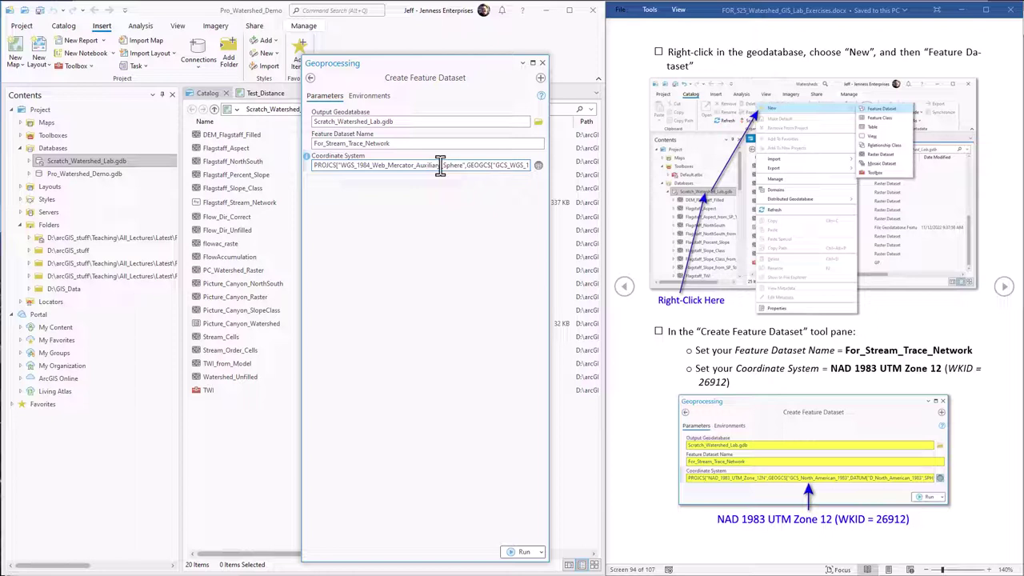
Set the coordinate system to WKID 26912, NAD 1983 UTM Zone 12N, and run the tool
{"action": "left_click", "coordinate": [700, 386]}
{"action": "double_click", "coordinate": [710, 383]}
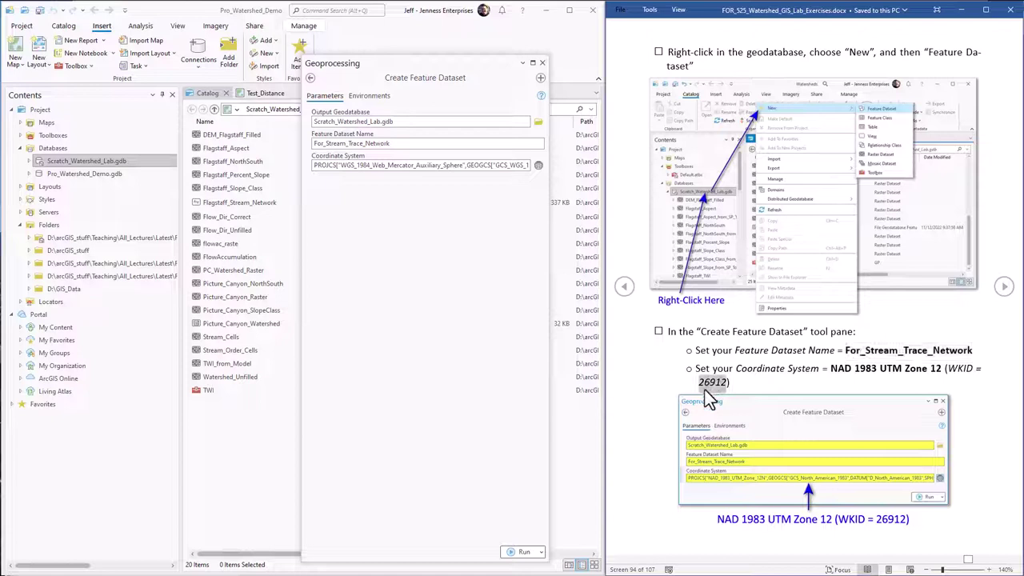
{"action": "left_click", "coordinate": [506, 328]}
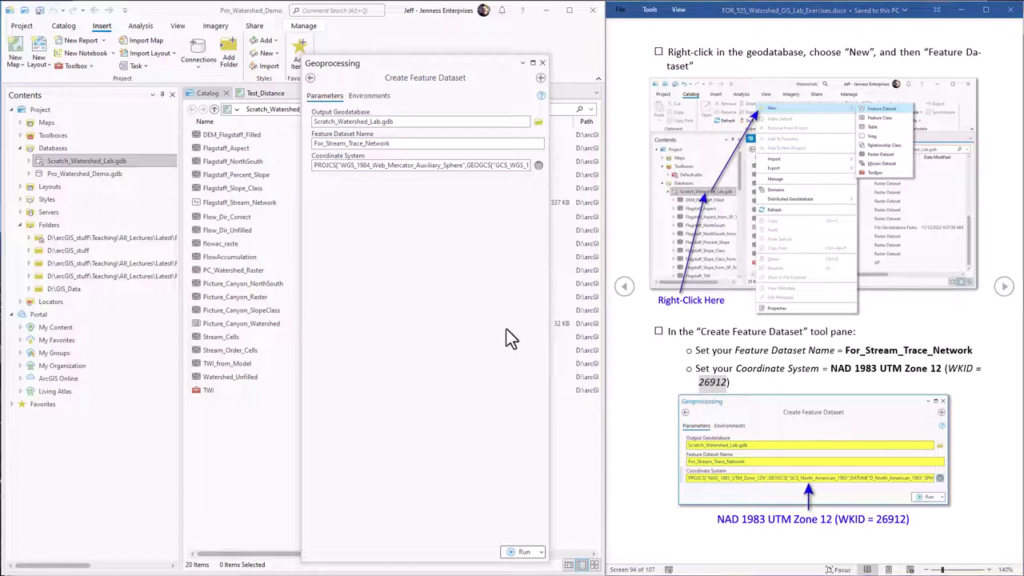
{"action": "left_click", "coordinate": [540, 165]}
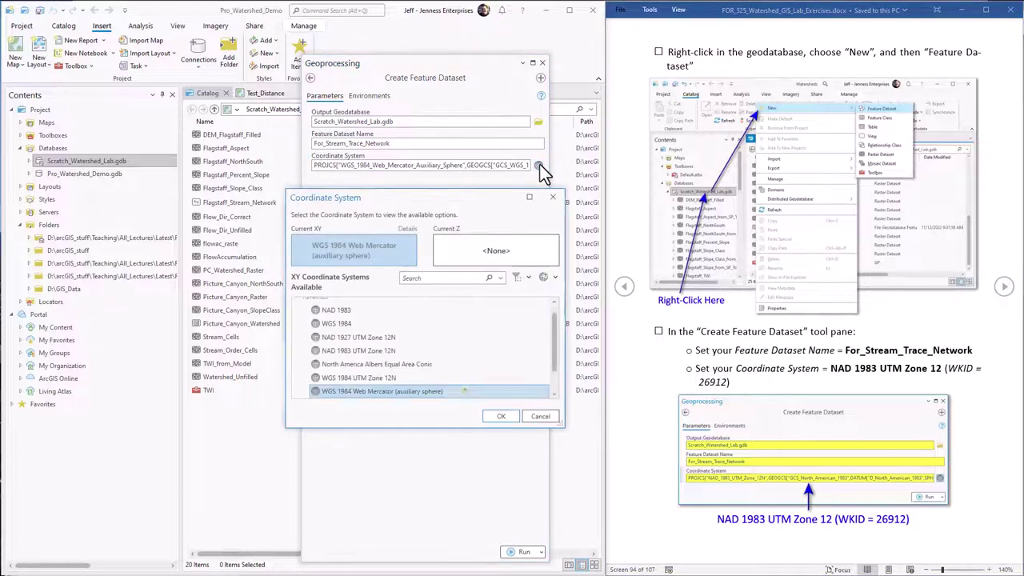
{"action": "left_click", "coordinate": [424, 278]}
{"action": "key", "text": "ctrl+v"}
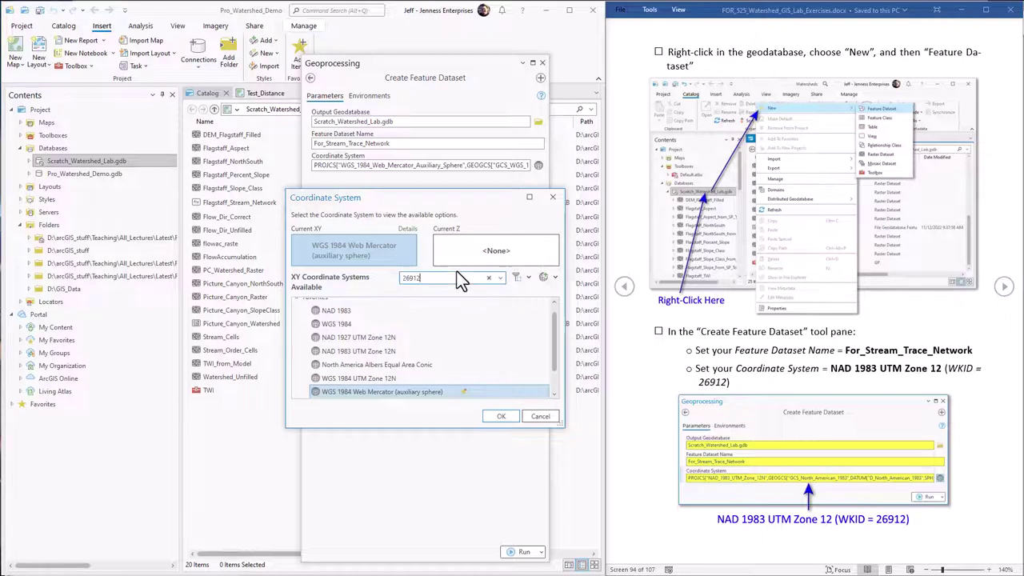
{"action": "key", "text": "Return"}
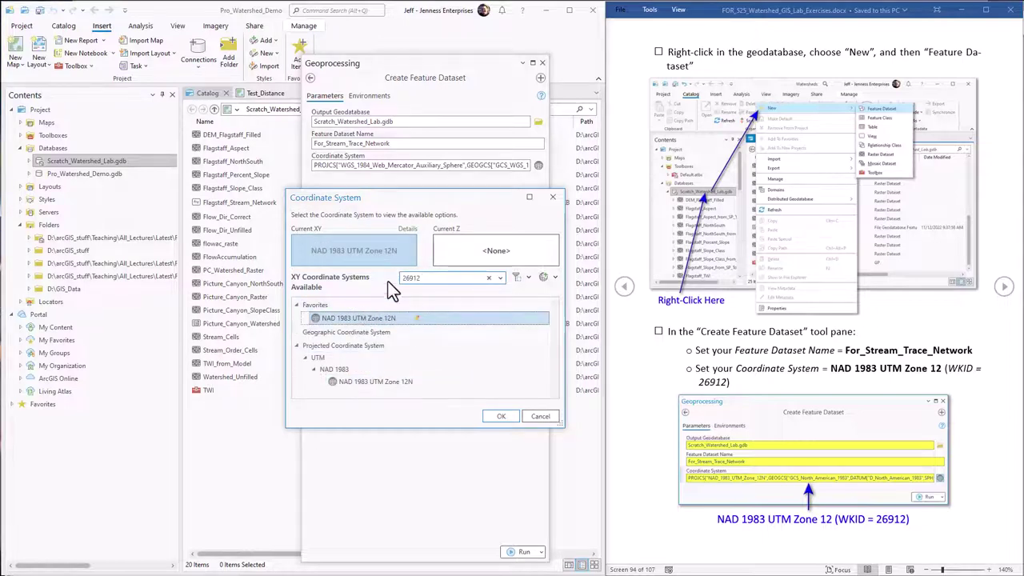
{"action": "left_click", "coordinate": [495, 416]}
{"action": "left_click_drag", "start_coordinate": [407, 564], "coordinate": [406, 216]}
{"action": "left_click", "coordinate": [522, 206]}
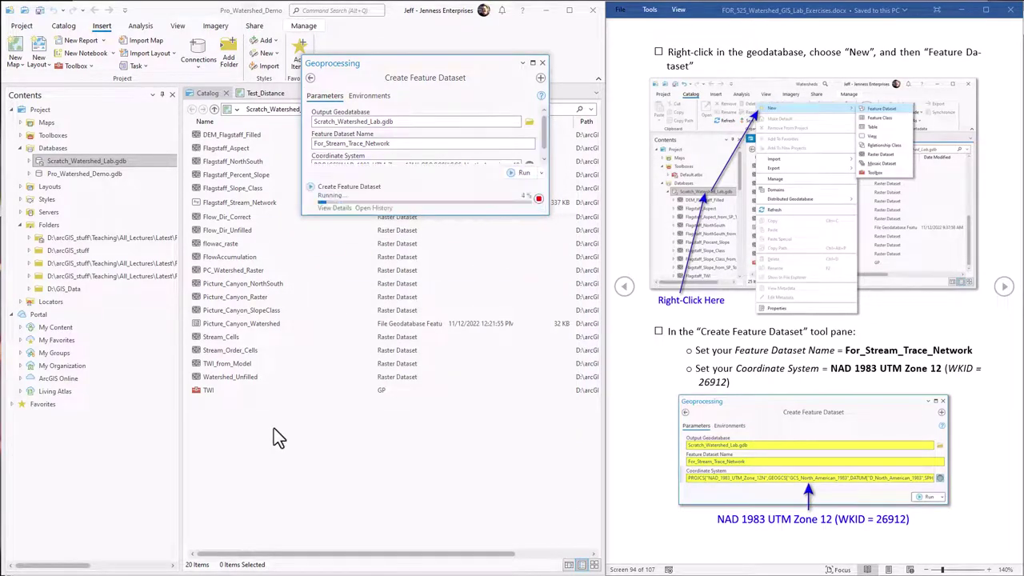
Close the Geoprocessing pane and open For_Stream_Trace_Network to confirm it is empty
{"action": "left_click", "coordinate": [543, 63]}
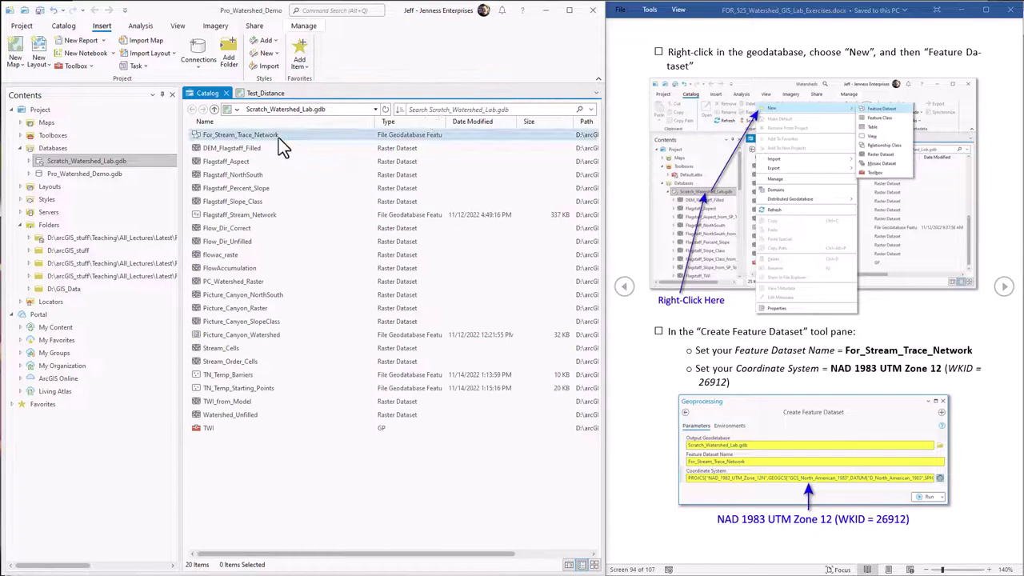
{"action": "left_click", "coordinate": [257, 135]}
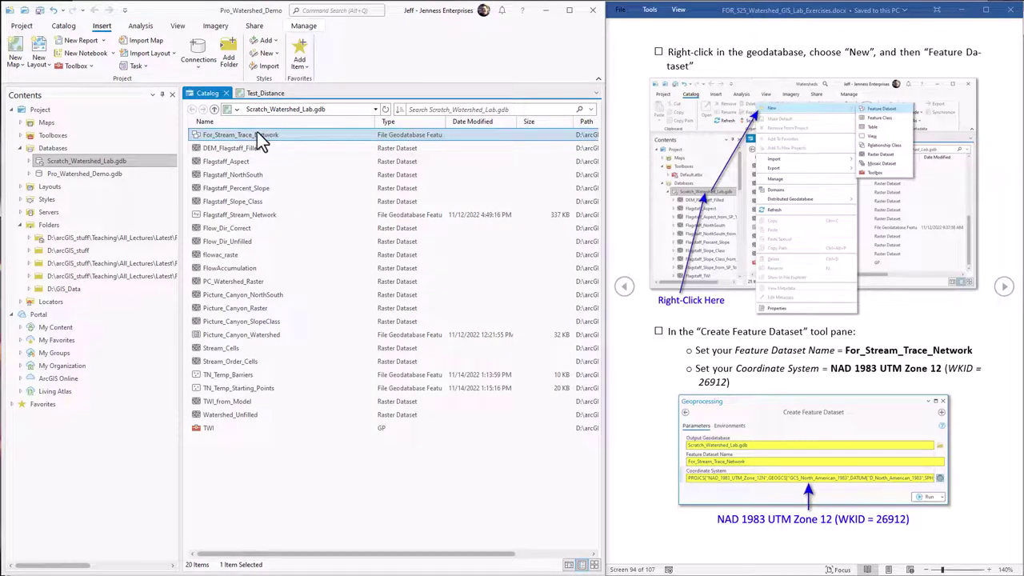
{"action": "double_click", "coordinate": [253, 135]}
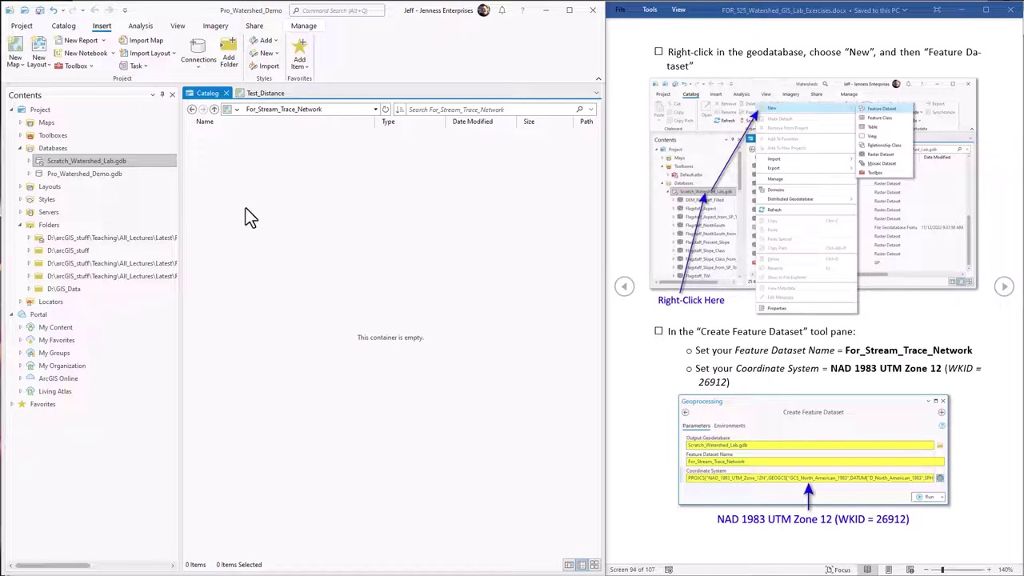
{"action": "left_click", "coordinate": [213, 110]}
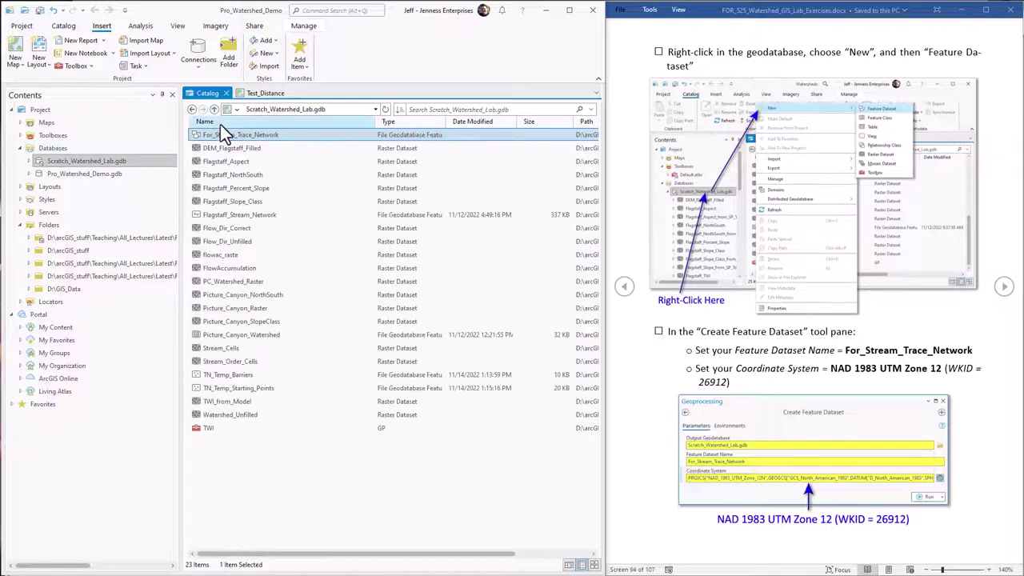
Return to the Test_Distance map, select the Flagstaff_Stream_Network layer and advance the instructions
{"action": "left_click", "coordinate": [268, 96]}
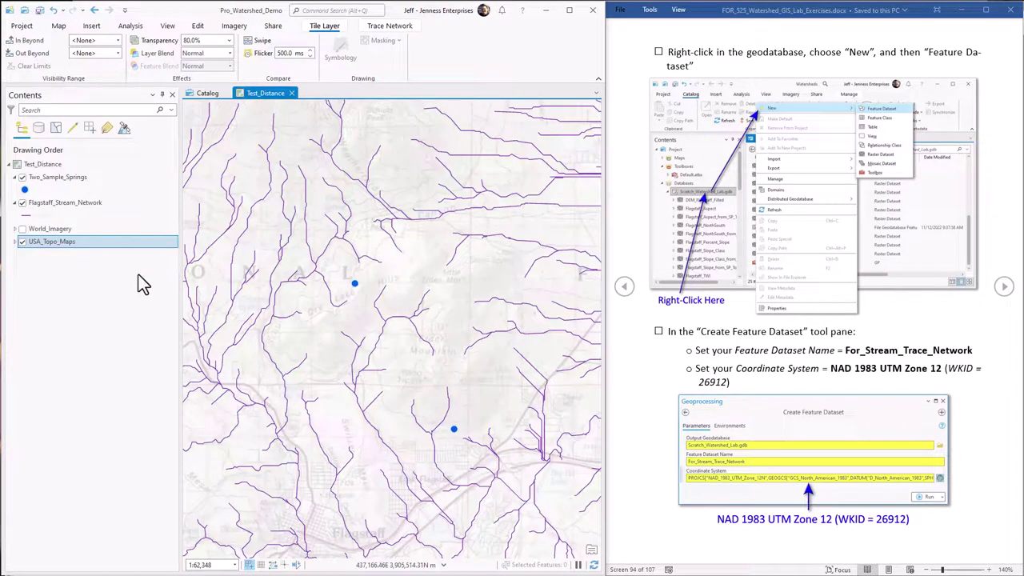
{"action": "left_click", "coordinate": [59, 202]}
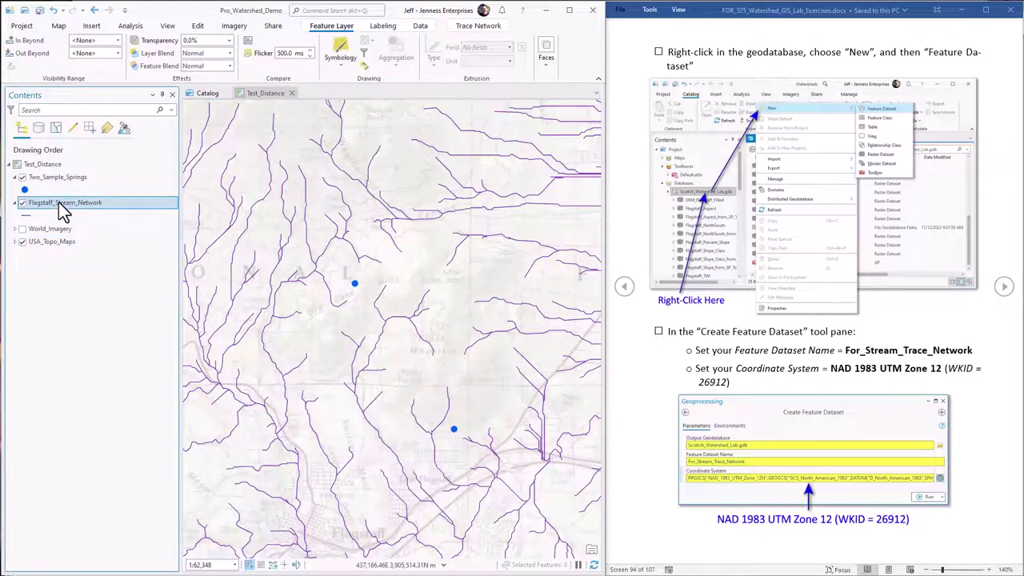
{"action": "left_click", "coordinate": [60, 179]}
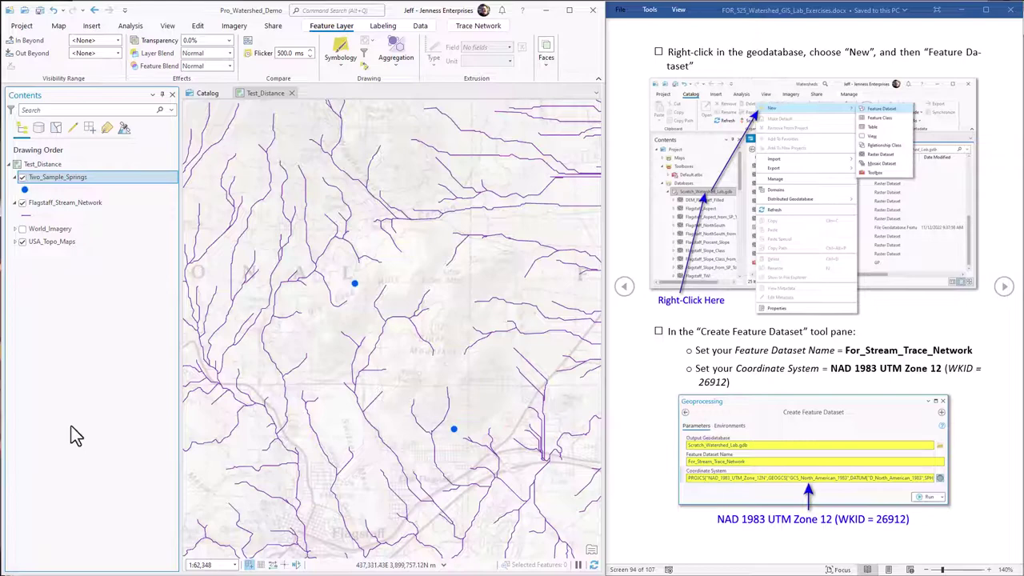
{"action": "left_click", "coordinate": [80, 206]}
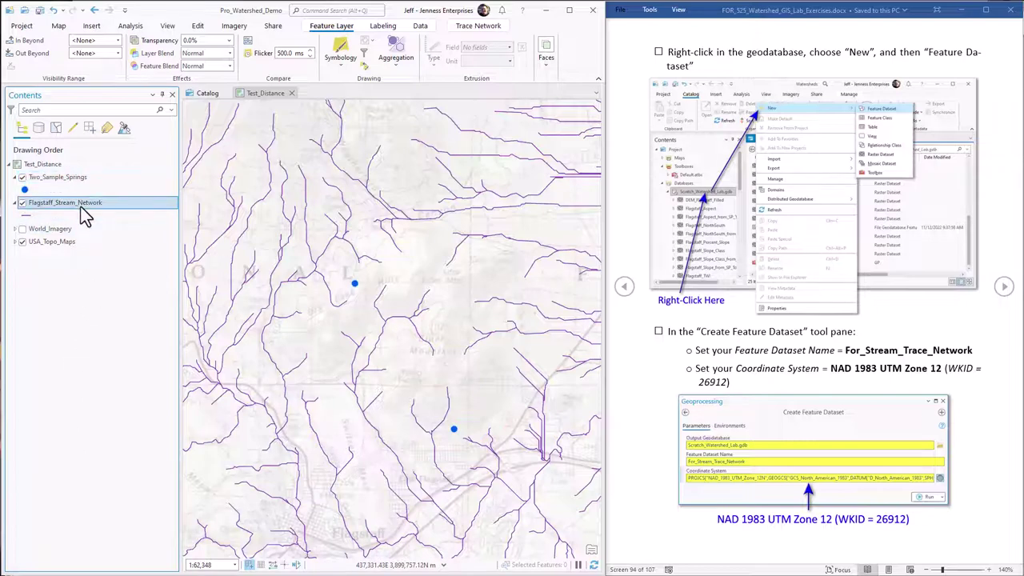
{"action": "left_click", "coordinate": [1004, 287]}
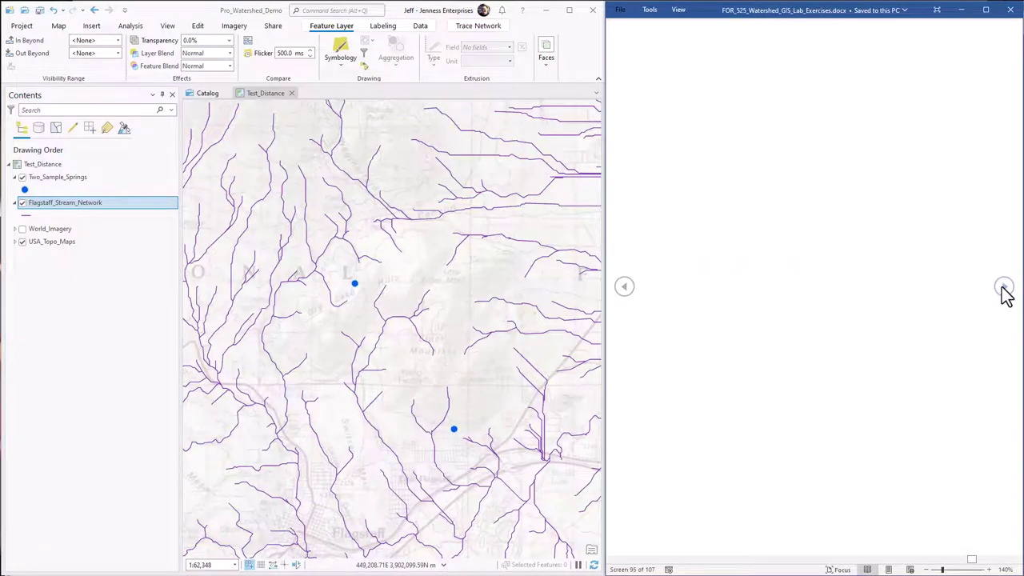
Start Export Features for the Flagstaff_Stream_Network layer and check its input and output
{"action": "left_click", "coordinate": [1000, 287]}
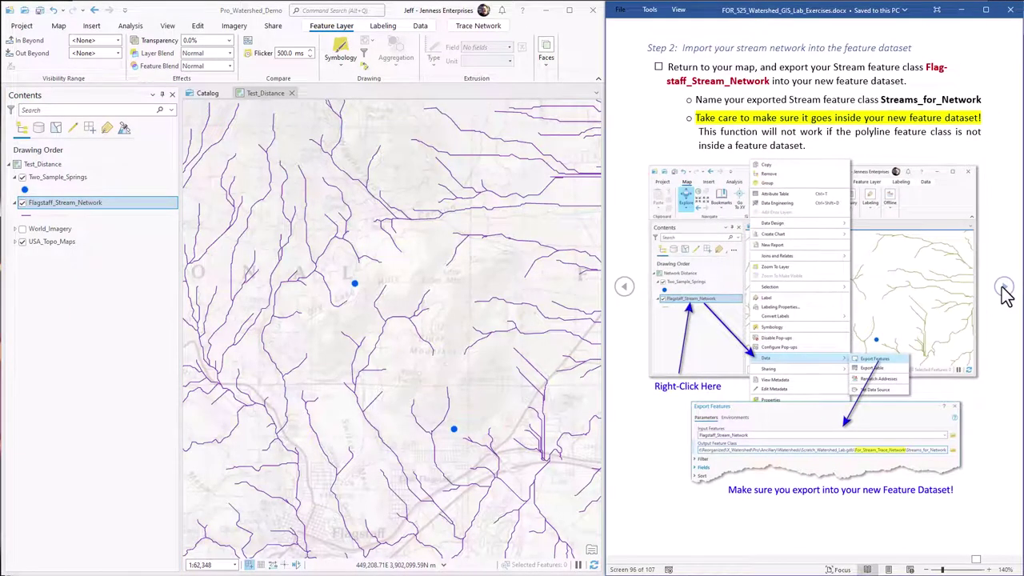
{"action": "right_click", "coordinate": [80, 210]}
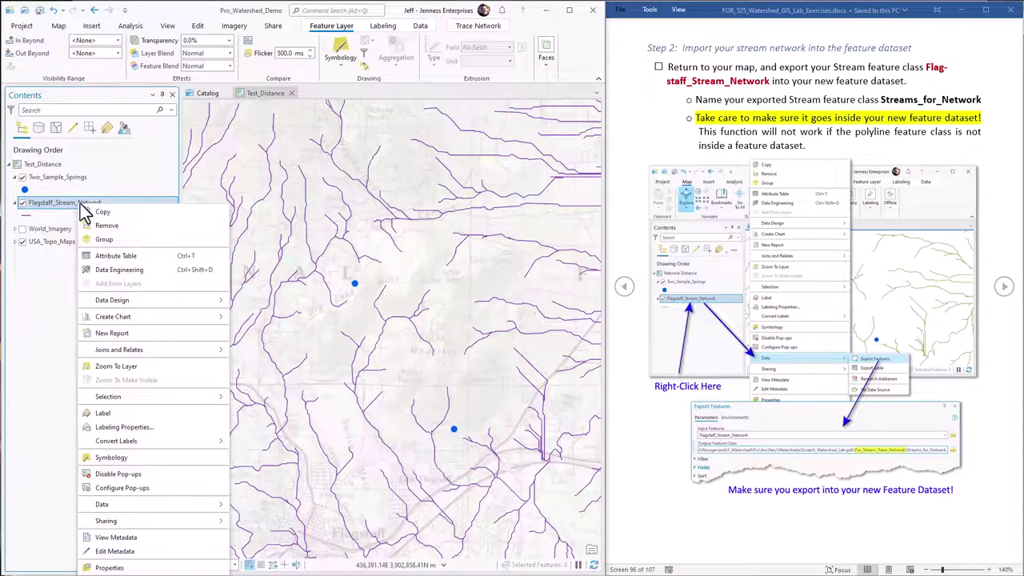
{"action": "mouse_move", "coordinate": [138, 510]}
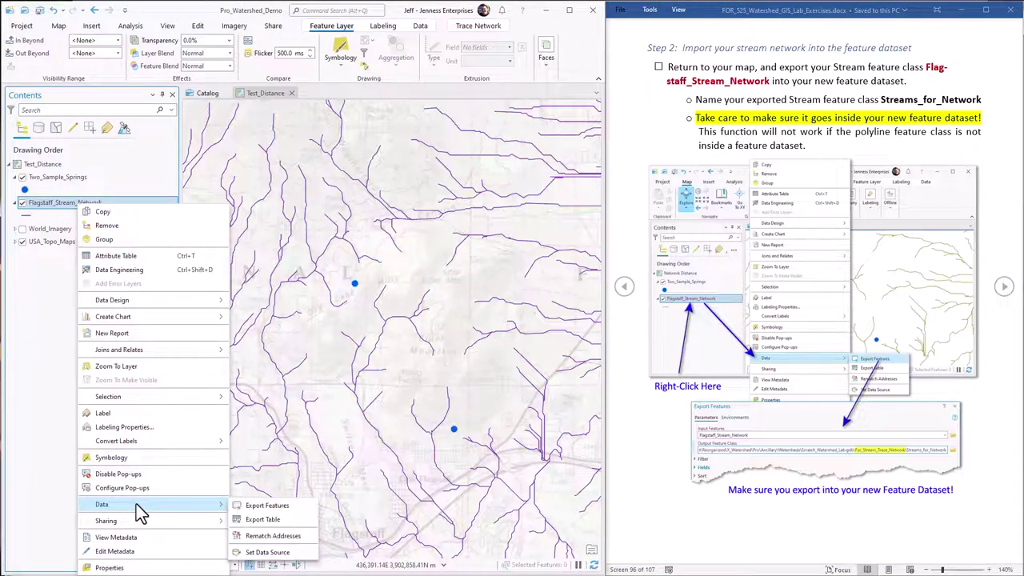
{"action": "left_click", "coordinate": [269, 506]}
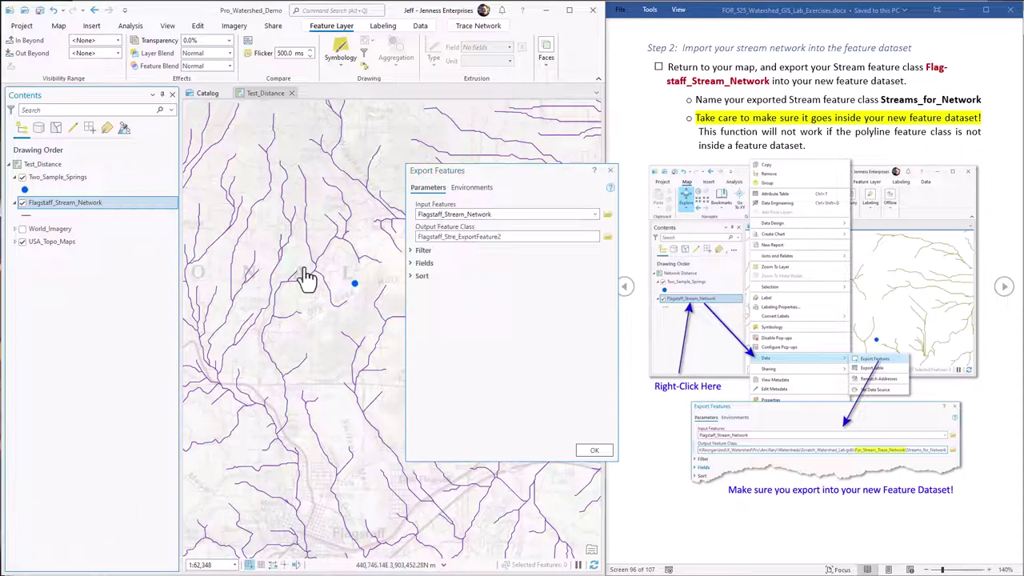
{"action": "left_click", "coordinate": [520, 216]}
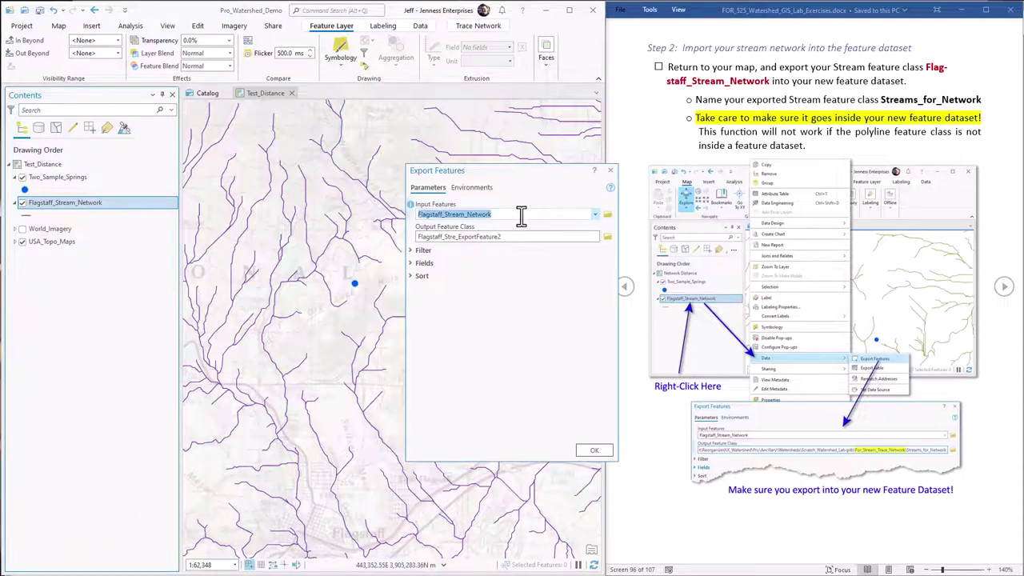
{"action": "left_click", "coordinate": [516, 234]}
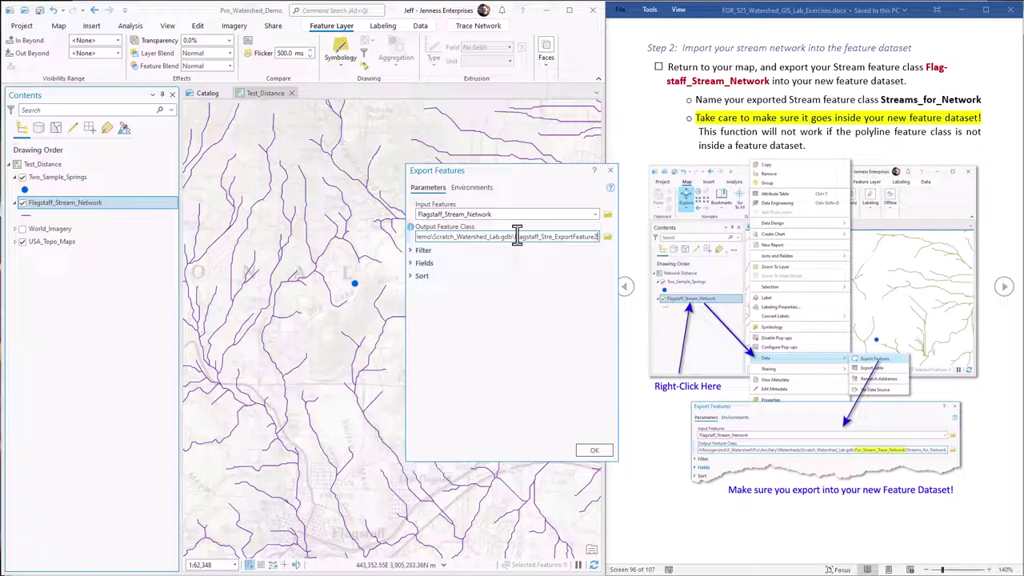
Point the output to Scratch_Watershed_Lab.gdb > For_Stream_Trace_Network, named Streams_for_Network
{"action": "left_click", "coordinate": [608, 238]}
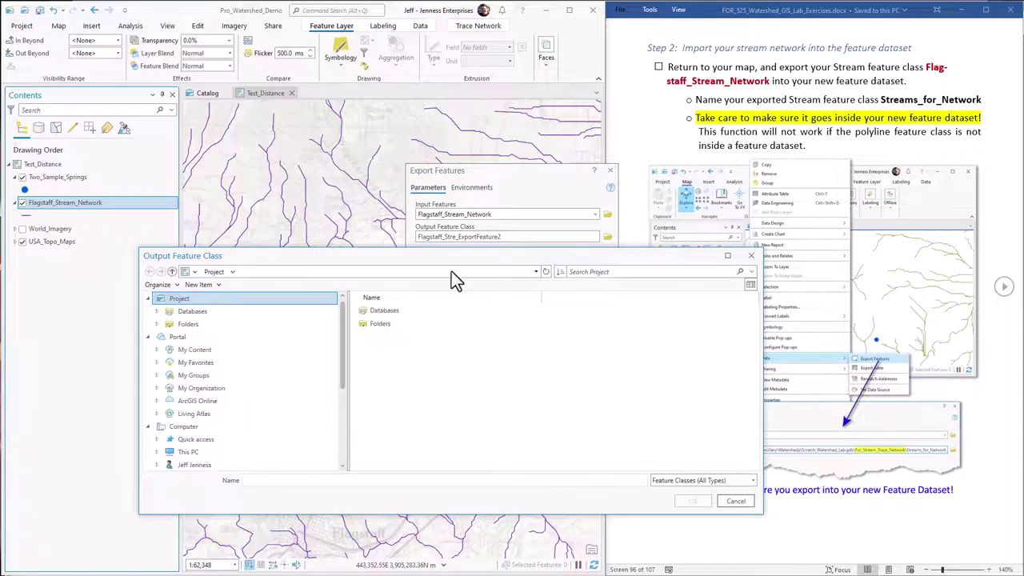
{"action": "double_click", "coordinate": [370, 313]}
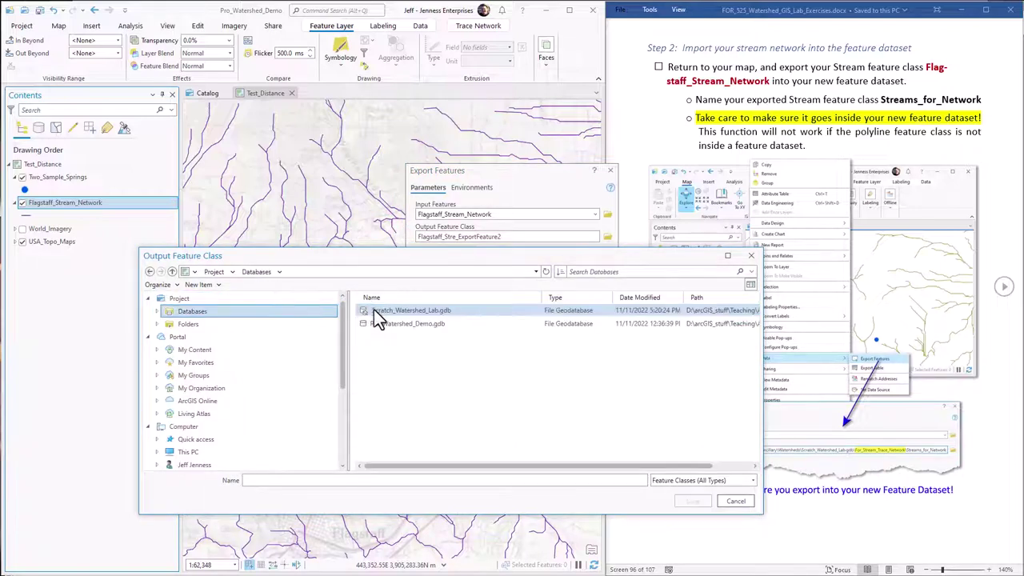
{"action": "double_click", "coordinate": [415, 312]}
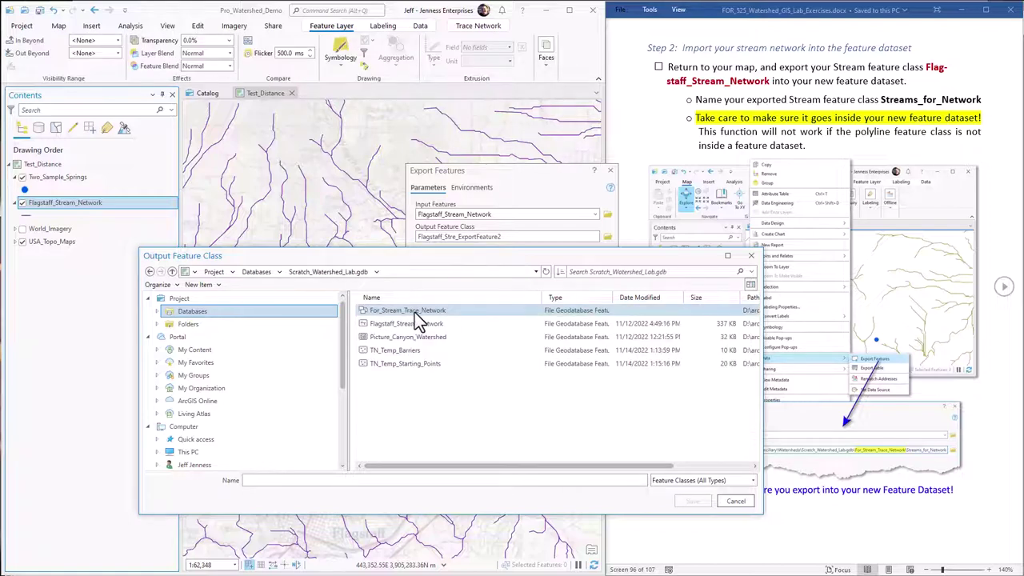
{"action": "left_click", "coordinate": [416, 314]}
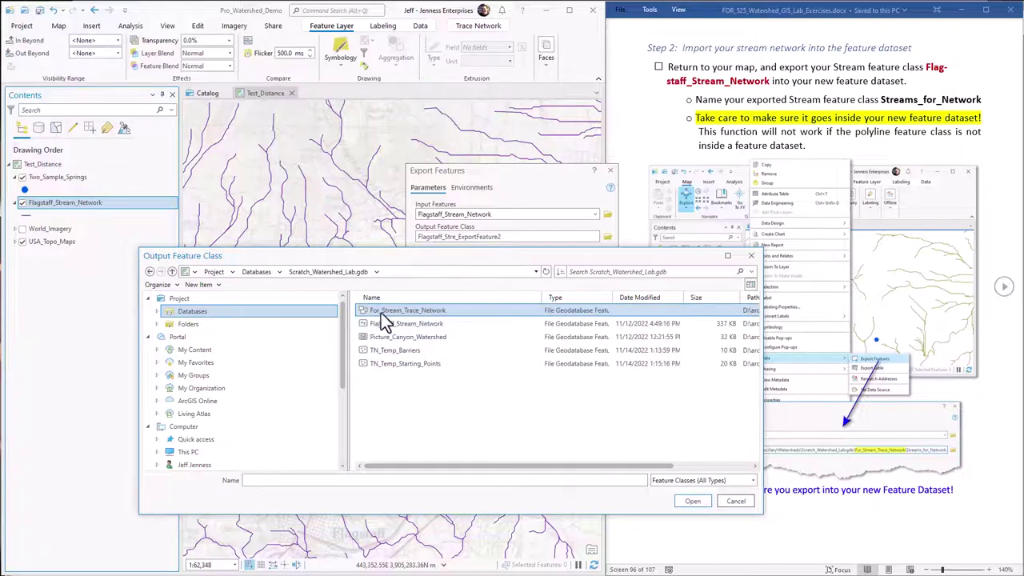
{"action": "double_click", "coordinate": [388, 311]}
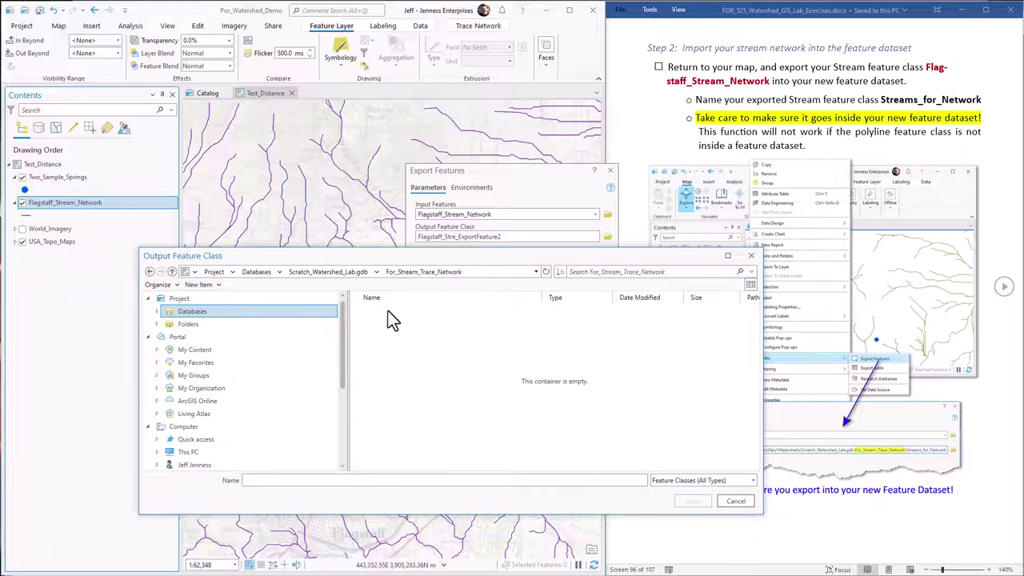
{"action": "left_click_drag", "start_coordinate": [491, 260], "coordinate": [384, 253]}
{"action": "left_click", "coordinate": [930, 100]}
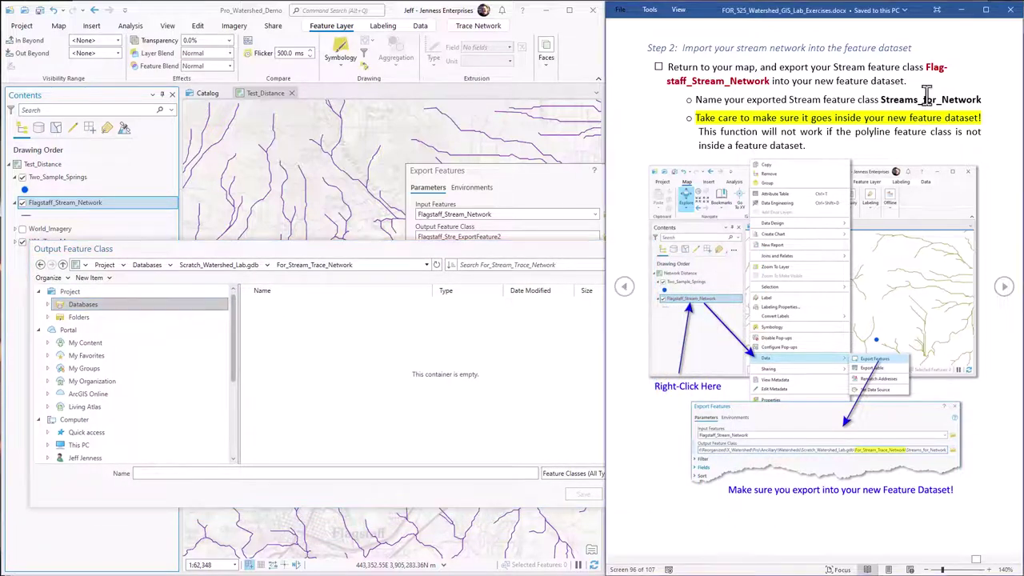
{"action": "left_click_drag", "start_coordinate": [880, 100], "coordinate": [983, 100]}
{"action": "key", "text": "ctrl+c"}
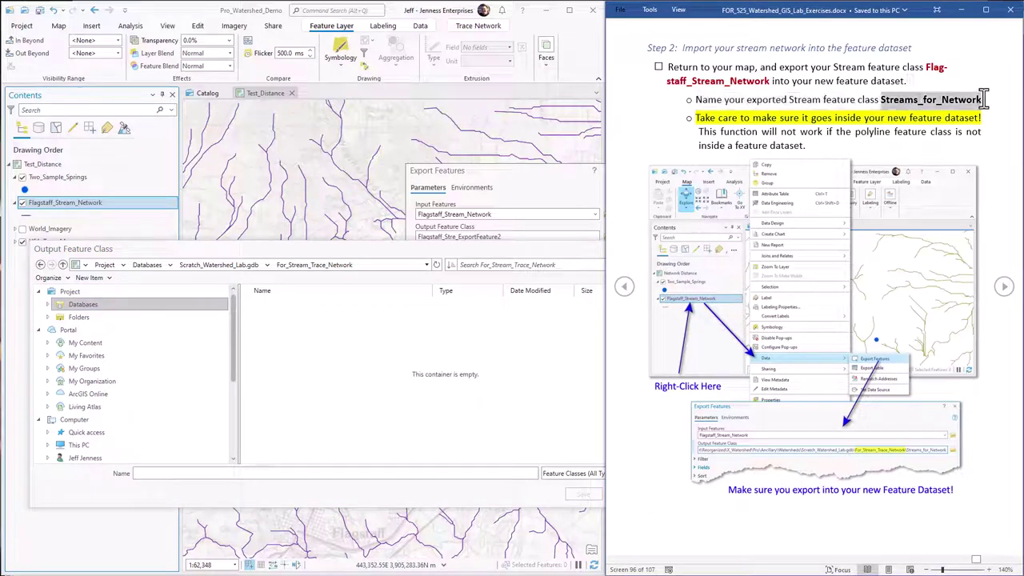
{"action": "left_click", "coordinate": [144, 473]}
{"action": "key", "text": "ctrl+v"}
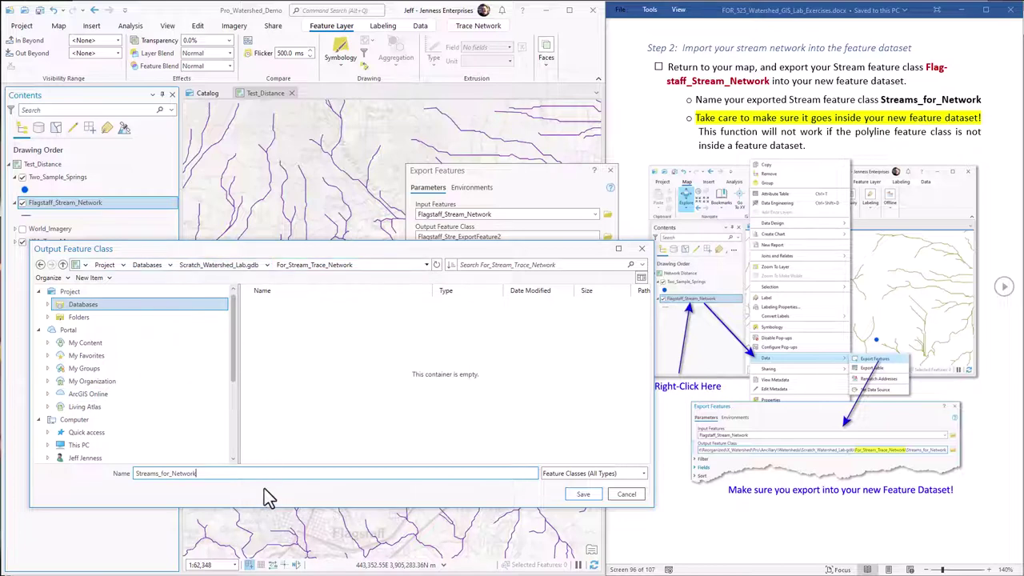
Run the export to create Streams_for_Network, then remove Flagstaff_Stream_Network from Contents
{"action": "left_click", "coordinate": [584, 494]}
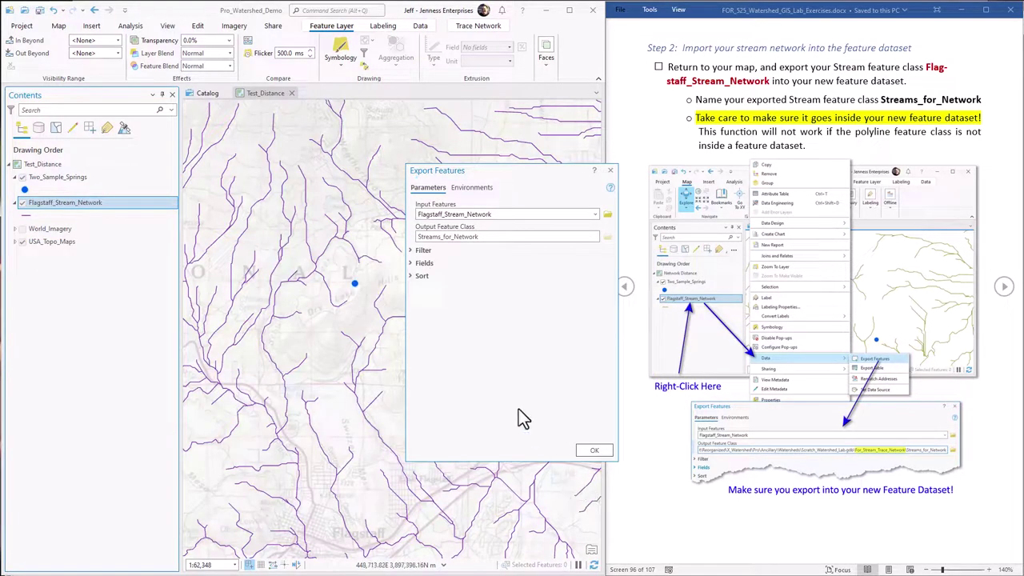
{"action": "left_click", "coordinate": [590, 452]}
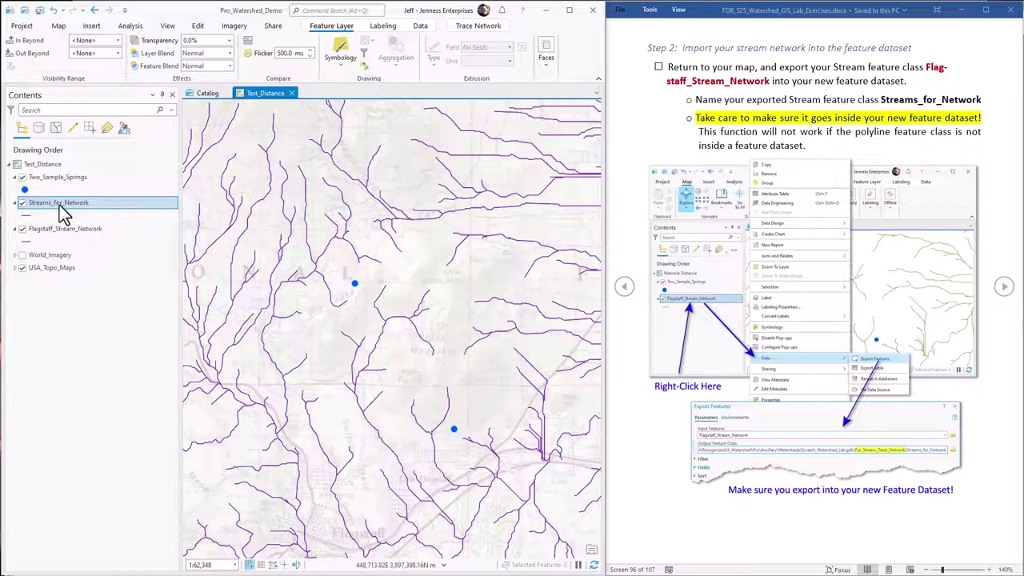
{"action": "left_click", "coordinate": [65, 230]}
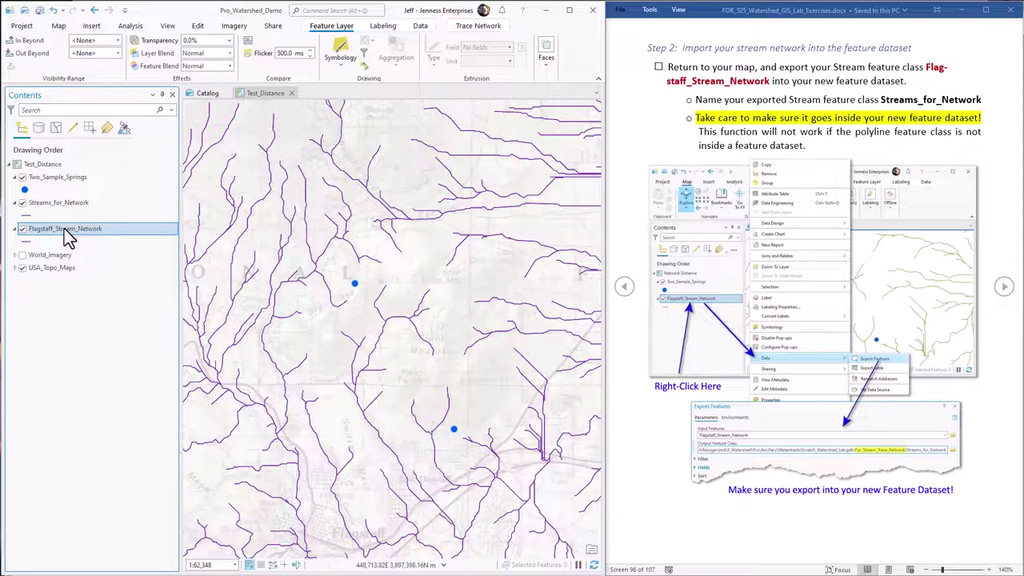
{"action": "right_click", "coordinate": [64, 229]}
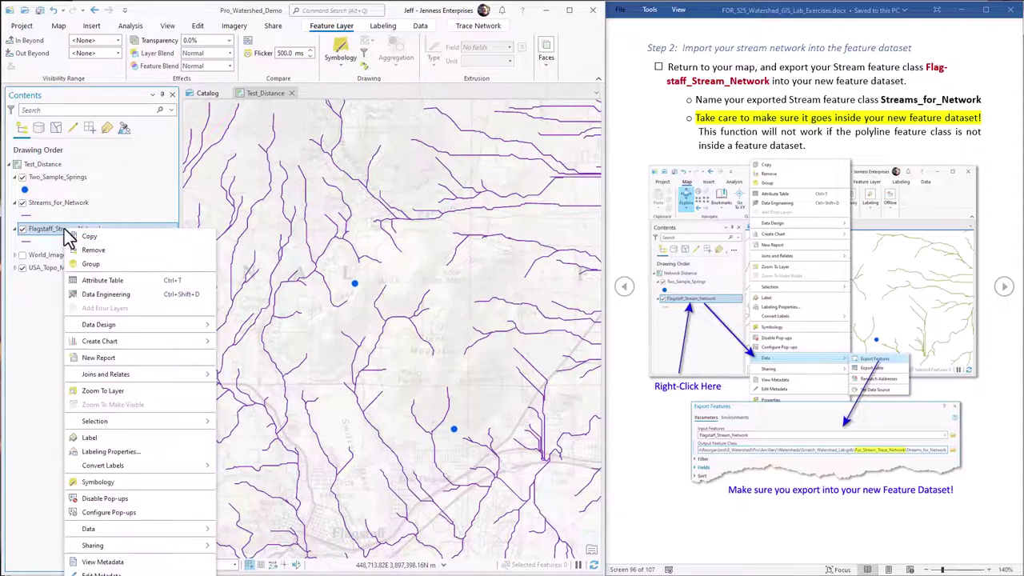
{"action": "left_click", "coordinate": [88, 248]}
{"action": "left_click", "coordinate": [47, 203]}
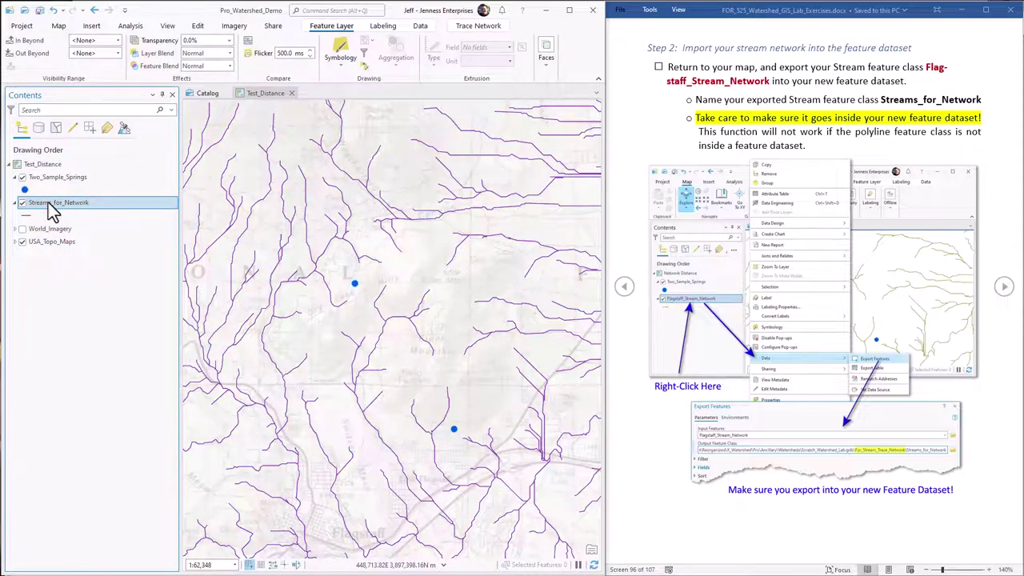
{"action": "left_click", "coordinate": [1005, 289]}
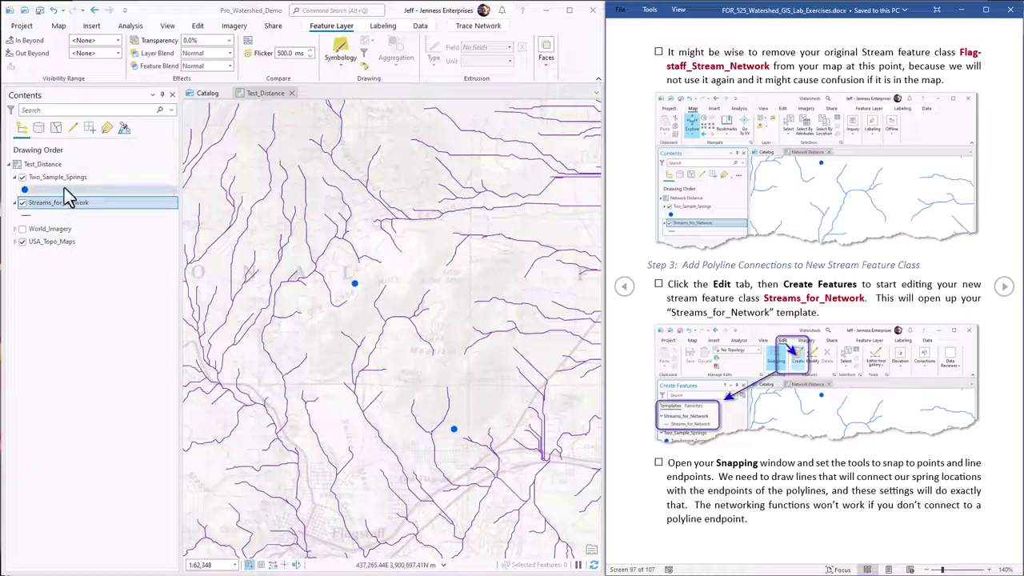
{"action": "left_click", "coordinate": [96, 203]}
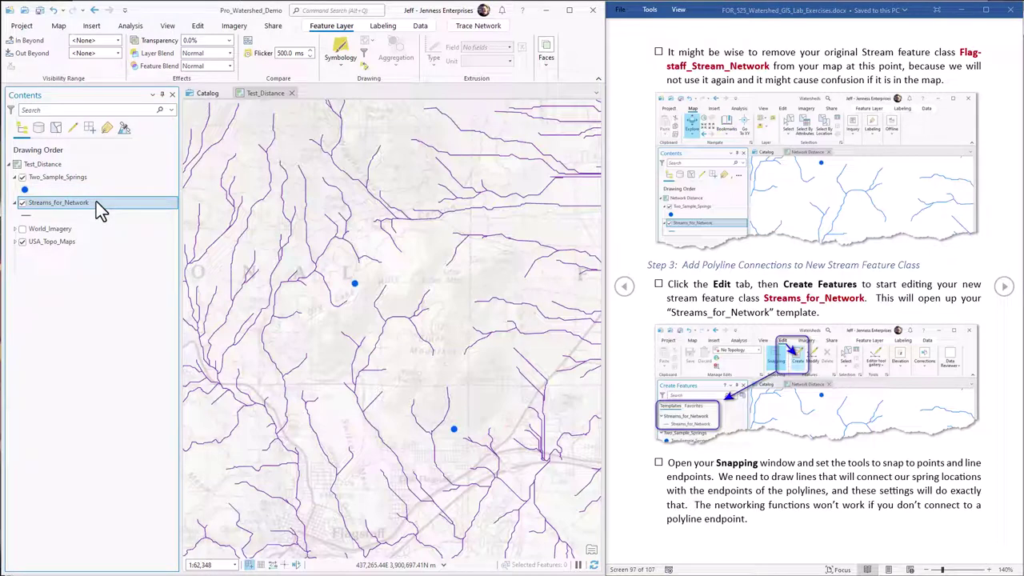
Start Create Features from the Edit tab with vertex and edge snapping off, endpoint snapping on
{"action": "left_click", "coordinate": [198, 26]}
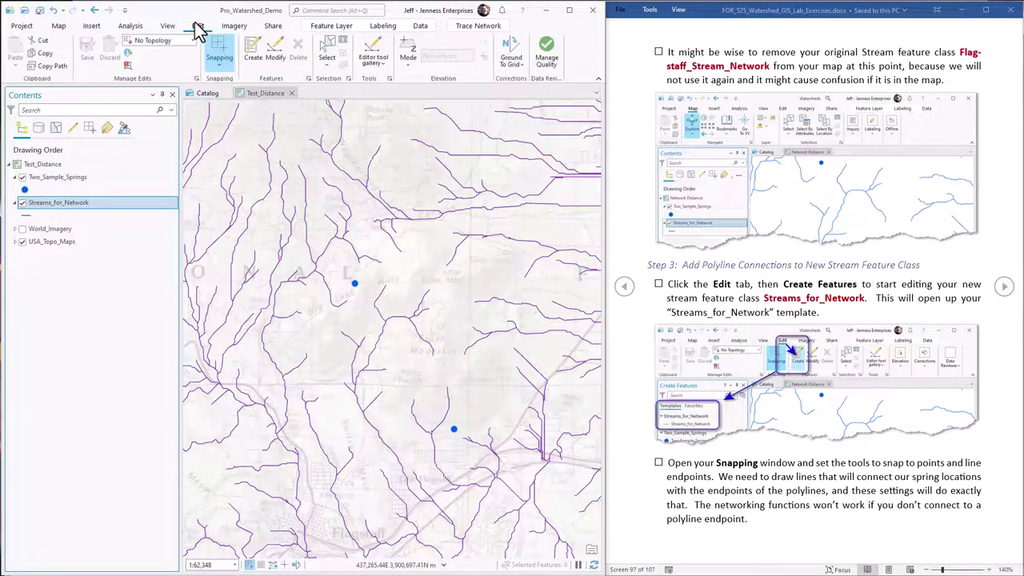
{"action": "left_click", "coordinate": [254, 61]}
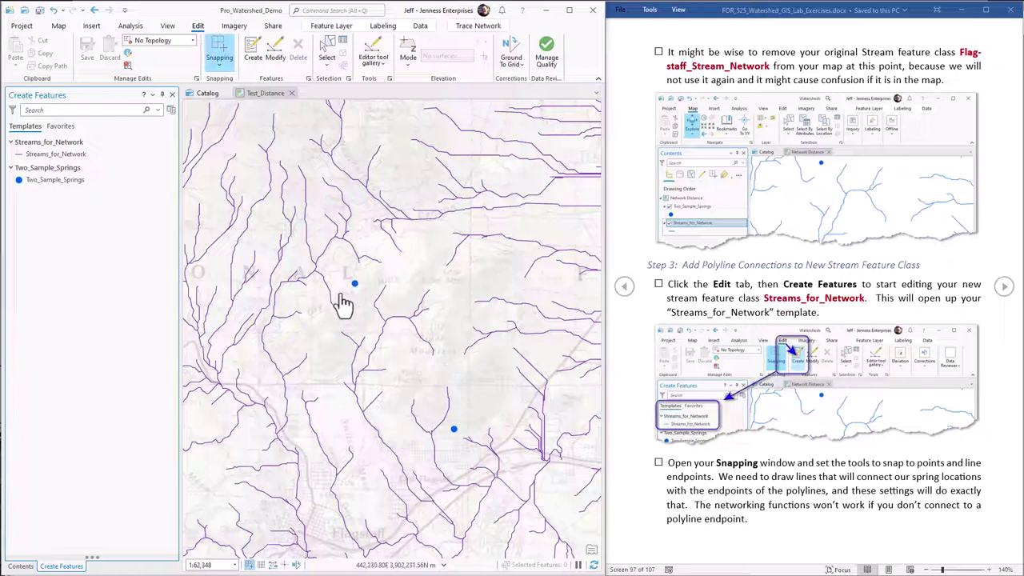
{"action": "left_click", "coordinate": [214, 66]}
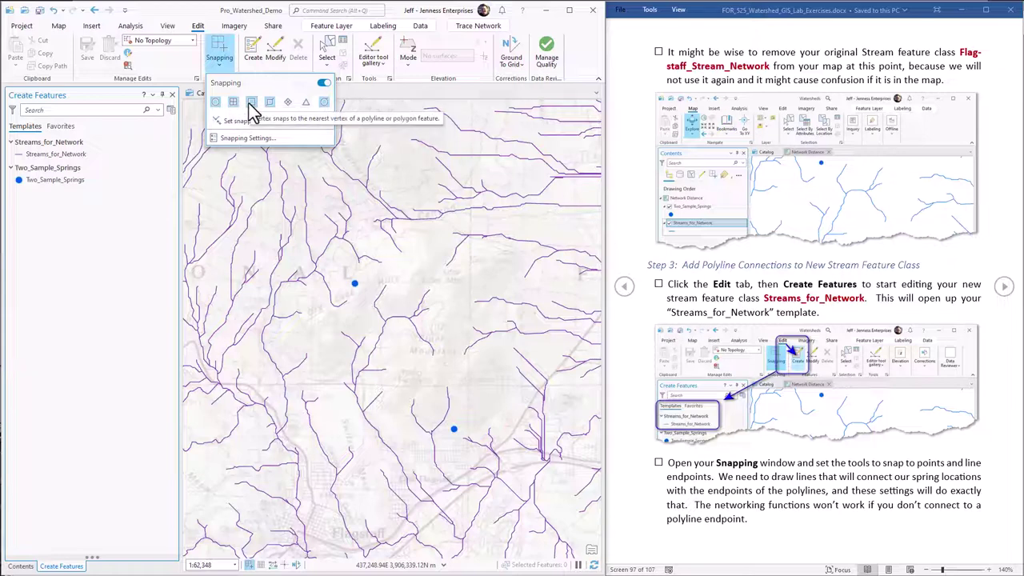
{"action": "left_click", "coordinate": [251, 104]}
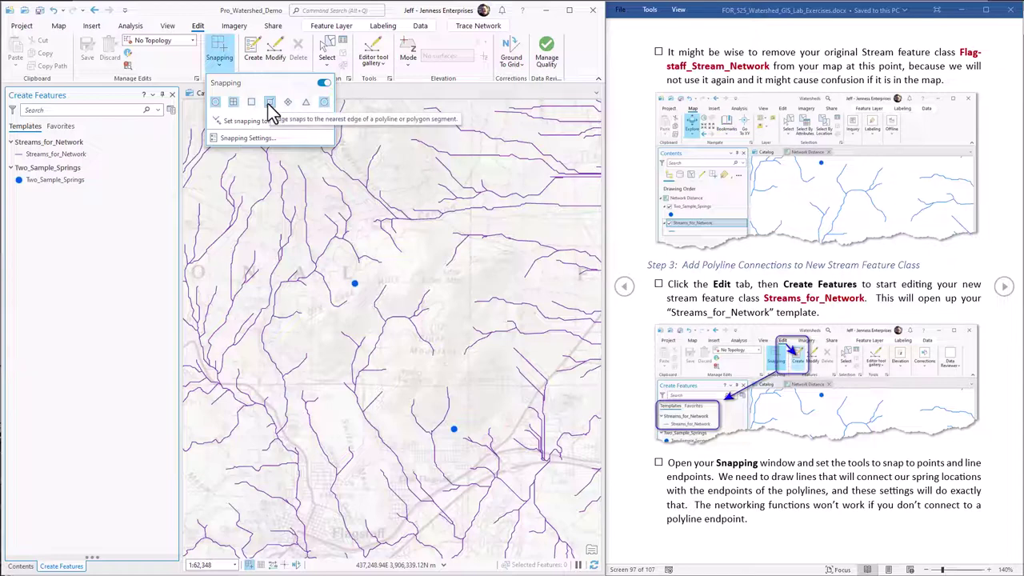
{"action": "left_click", "coordinate": [270, 103]}
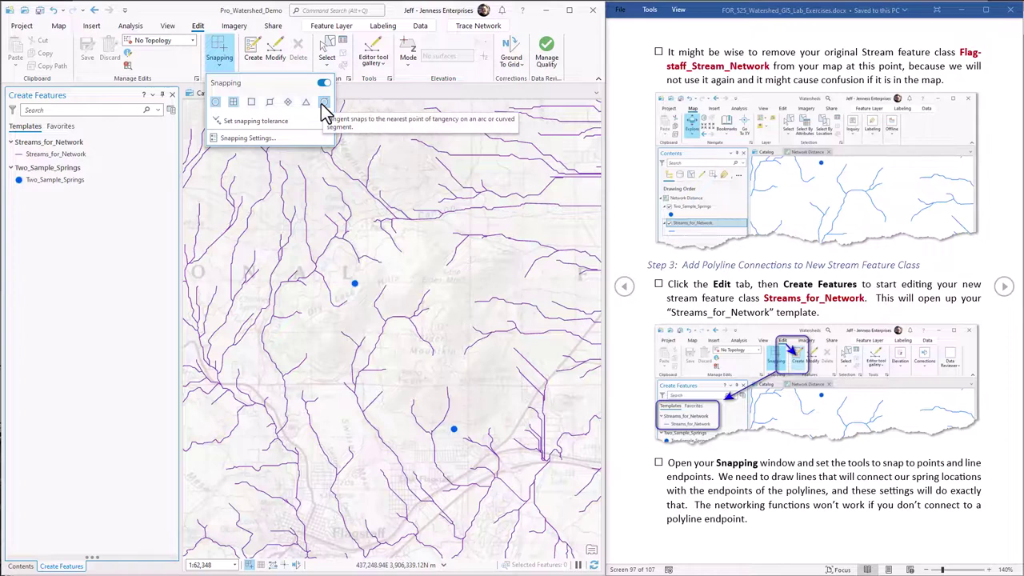
{"action": "left_click", "coordinate": [231, 102]}
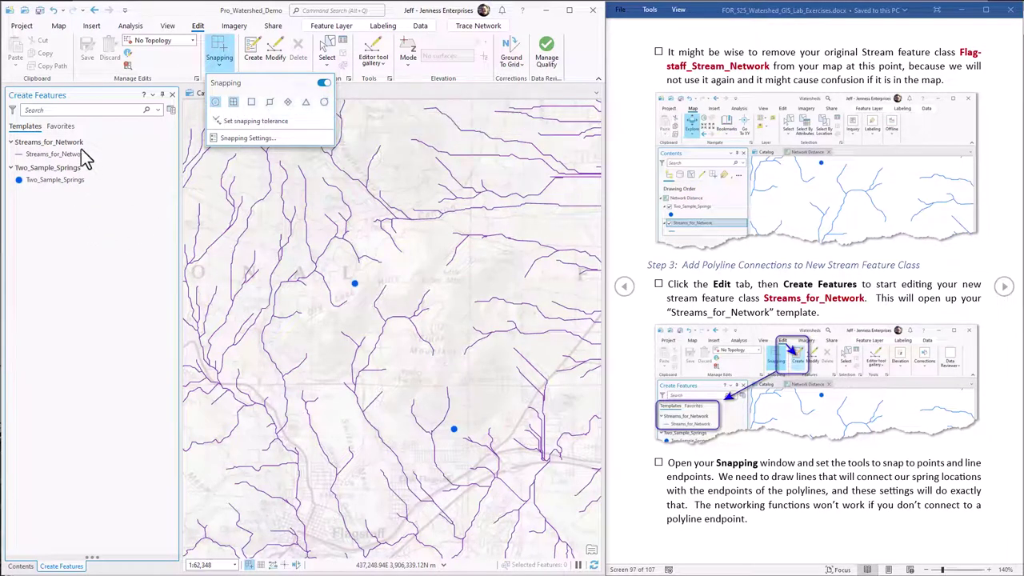
Draw a Streams_for_Network line from the upper spring to the nearest stream endpoint
{"action": "left_click", "coordinate": [48, 152]}
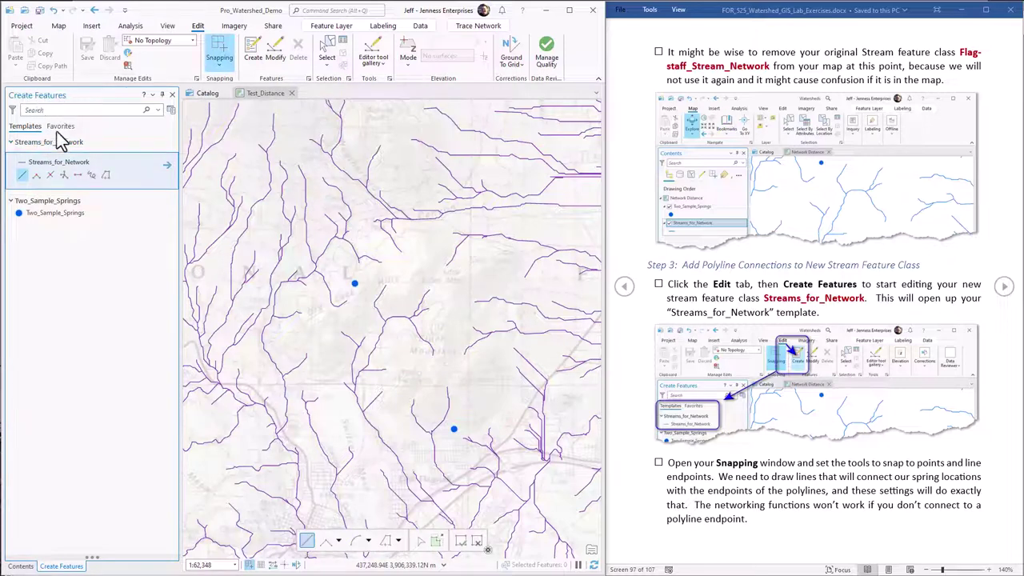
{"action": "left_click", "coordinate": [27, 180]}
{"action": "left_click", "coordinate": [356, 283]}
{"action": "left_click", "coordinate": [355, 284]}
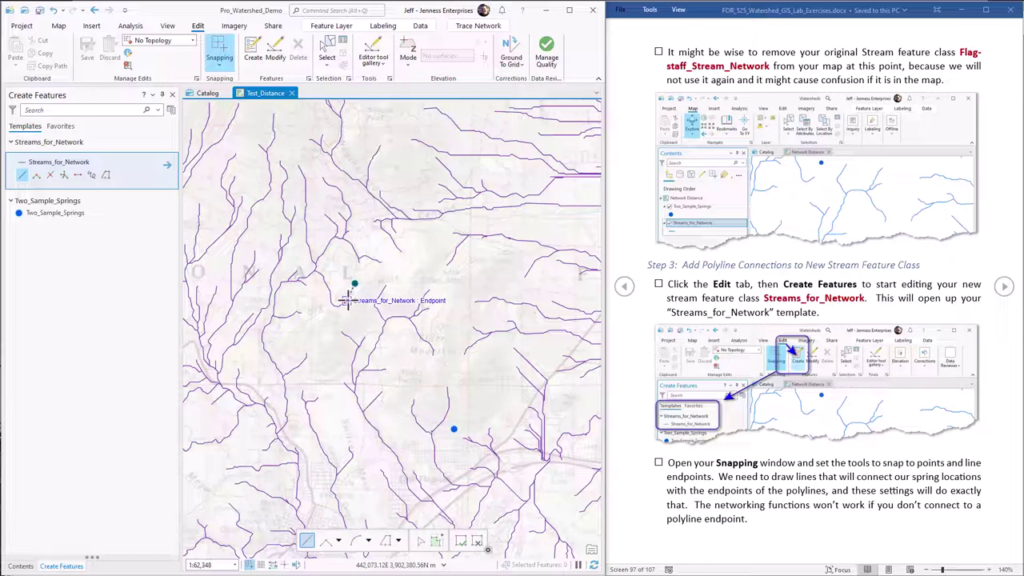
{"action": "double_click", "coordinate": [347, 300]}
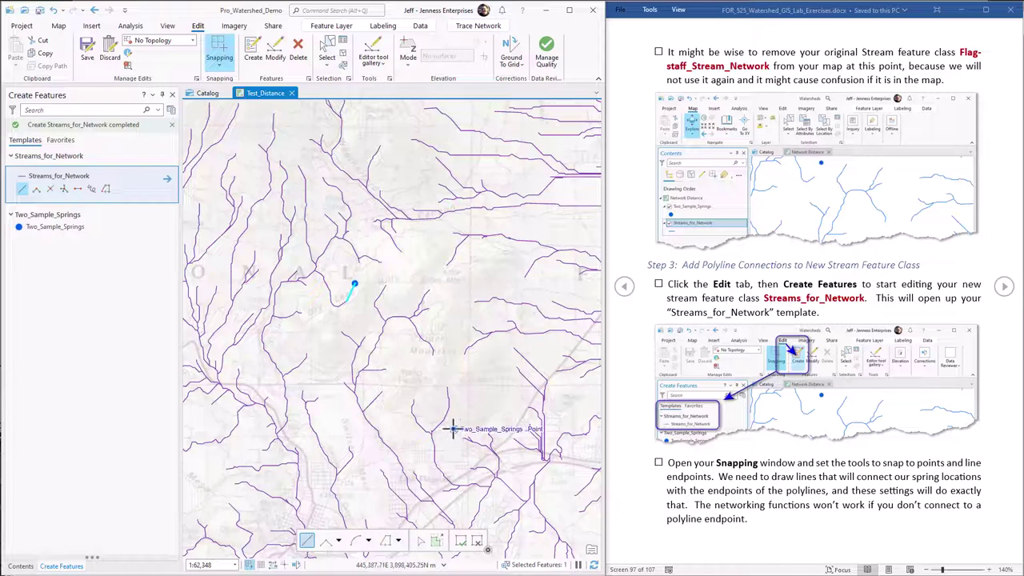
Connect the lower spring to a stream endpoint, save the edits and close Create Features
{"action": "left_click", "coordinate": [452, 430]}
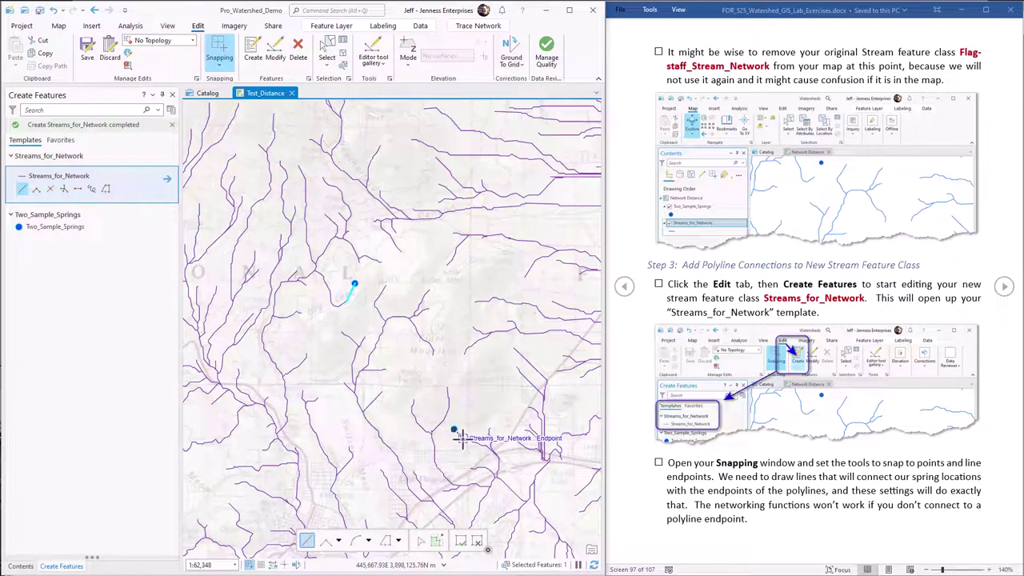
{"action": "double_click", "coordinate": [461, 438]}
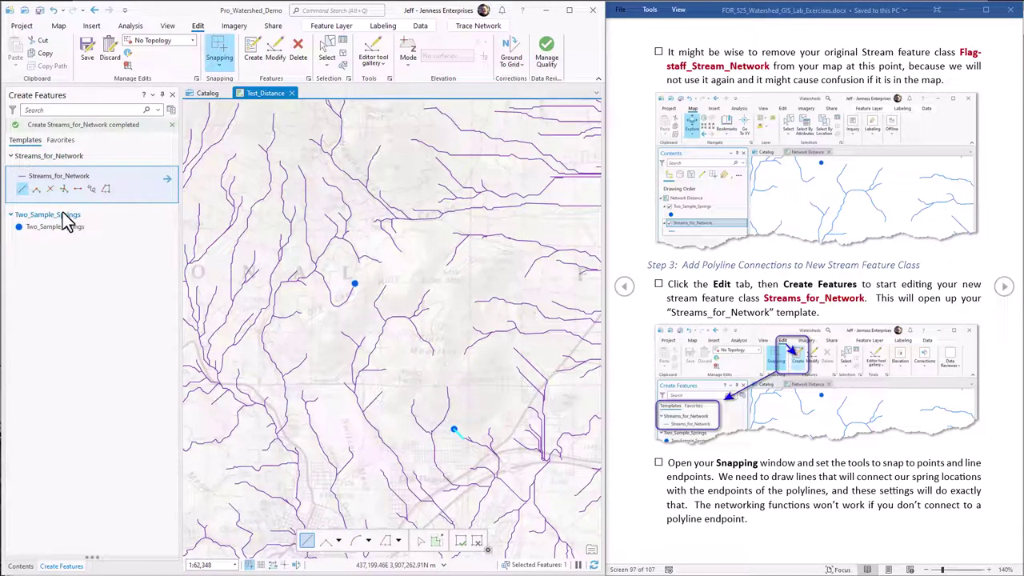
{"action": "left_click", "coordinate": [89, 54]}
{"action": "left_click", "coordinate": [171, 95]}
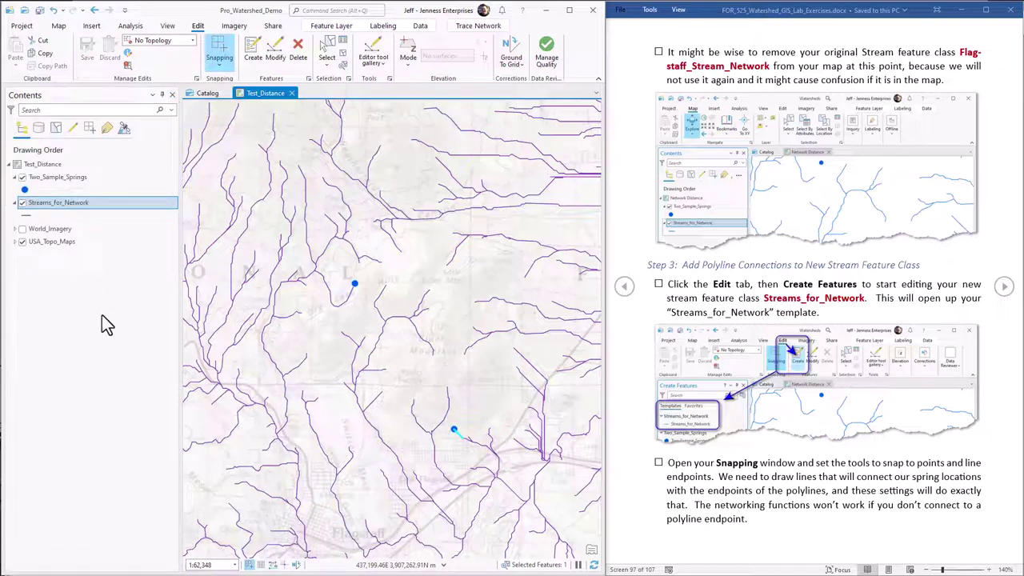
Find and open the Create Trace Network tool by searching 'Create Trace network'
{"action": "left_click", "coordinate": [1005, 287]}
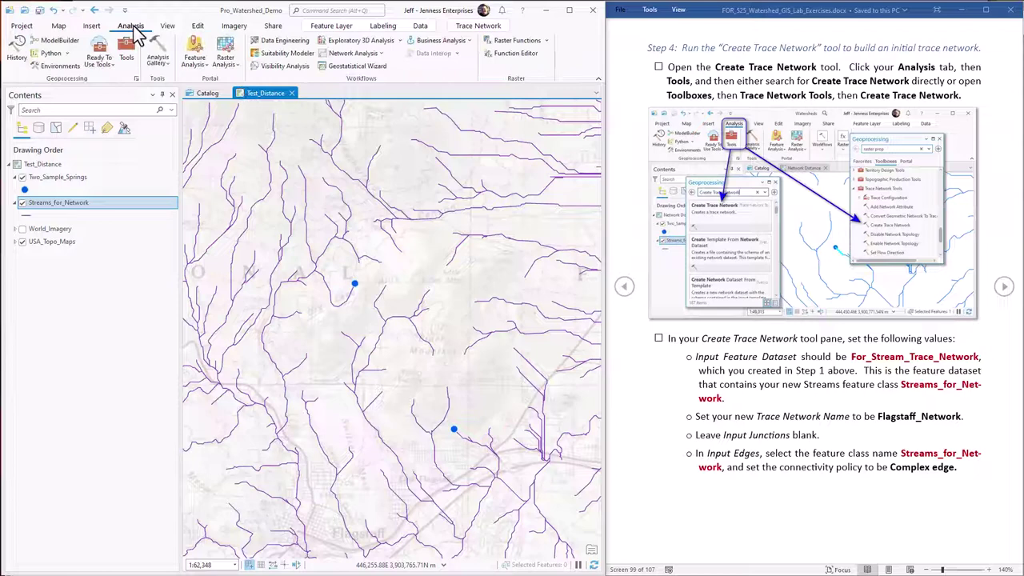
{"action": "left_click", "coordinate": [127, 57]}
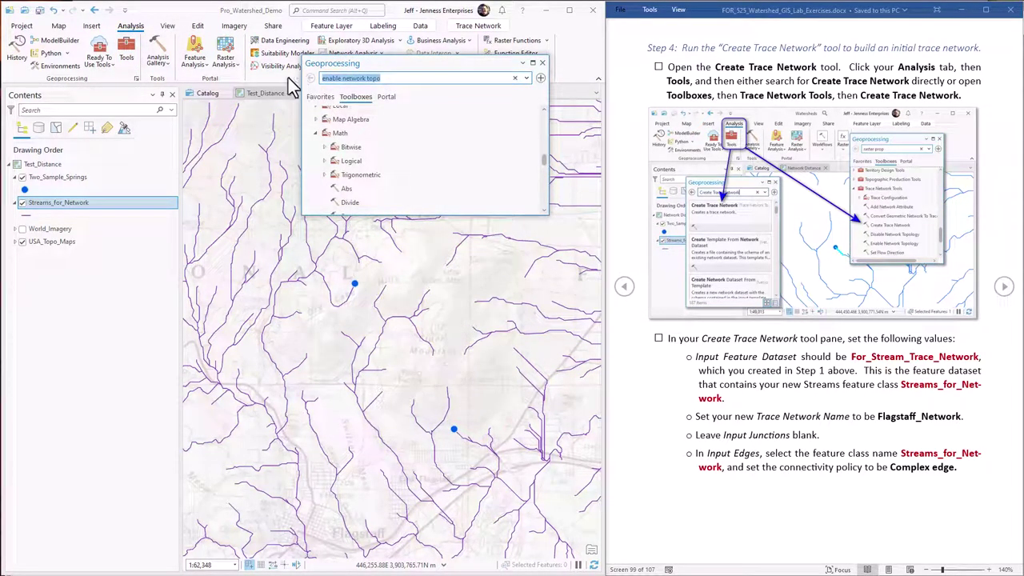
{"action": "type", "text": "Create Trace network"}
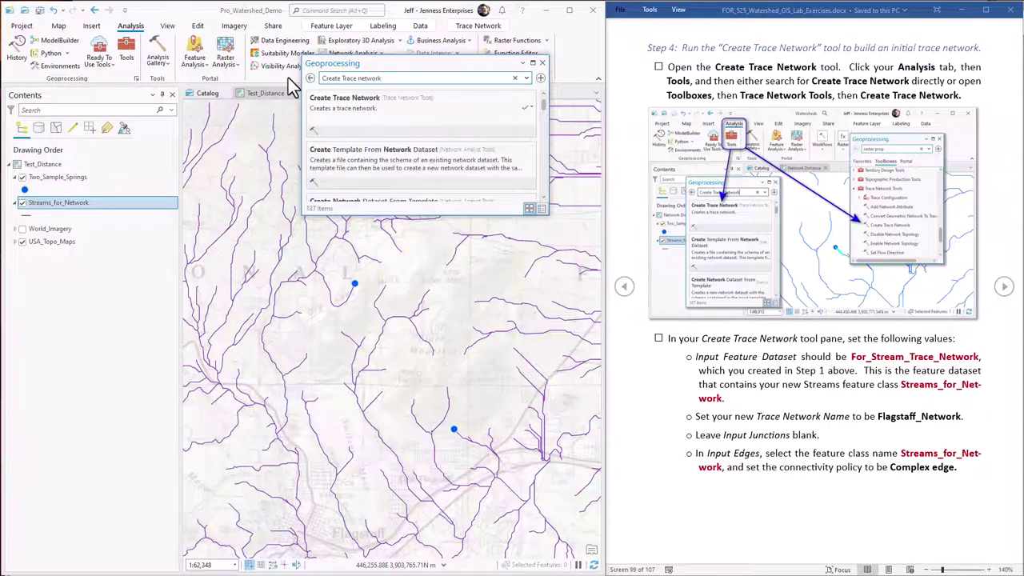
{"action": "left_click", "coordinate": [327, 100]}
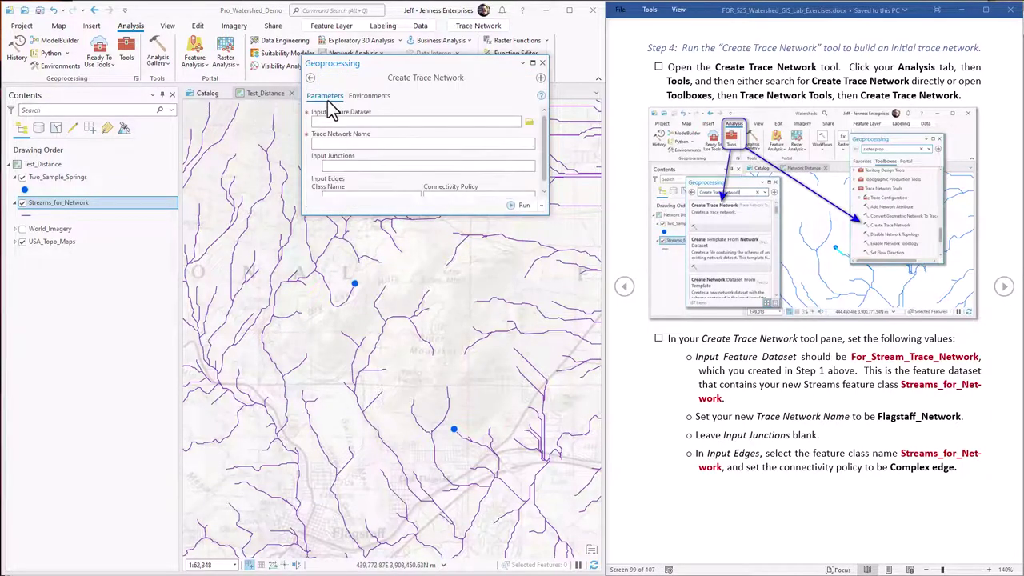
{"action": "mouse_move", "coordinate": [413, 254]}
{"action": "left_mouse_down"}
{"action": "mouse_move", "coordinate": [413, 270]}
{"action": "mouse_move", "coordinate": [411, 238]}
{"action": "left_mouse_up"}
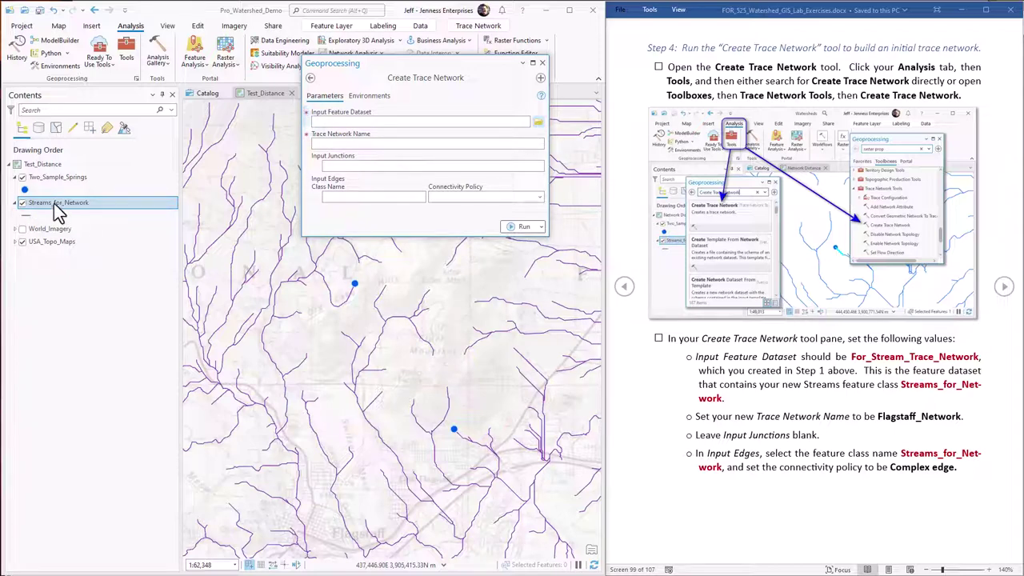
Choose For_Stream_Trace_Network as the input feature dataset
{"action": "left_click", "coordinate": [539, 125]}
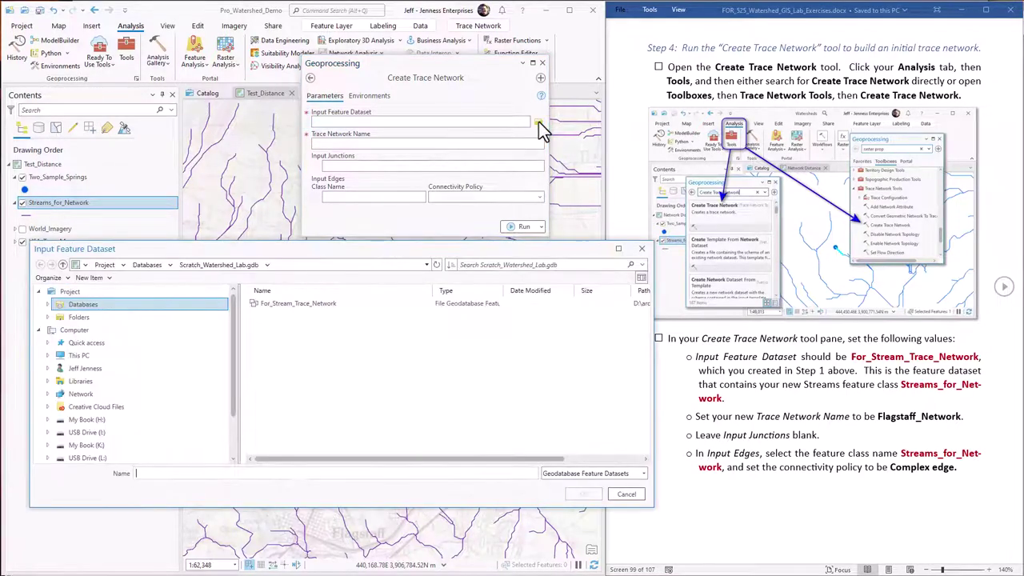
{"action": "left_click", "coordinate": [293, 303]}
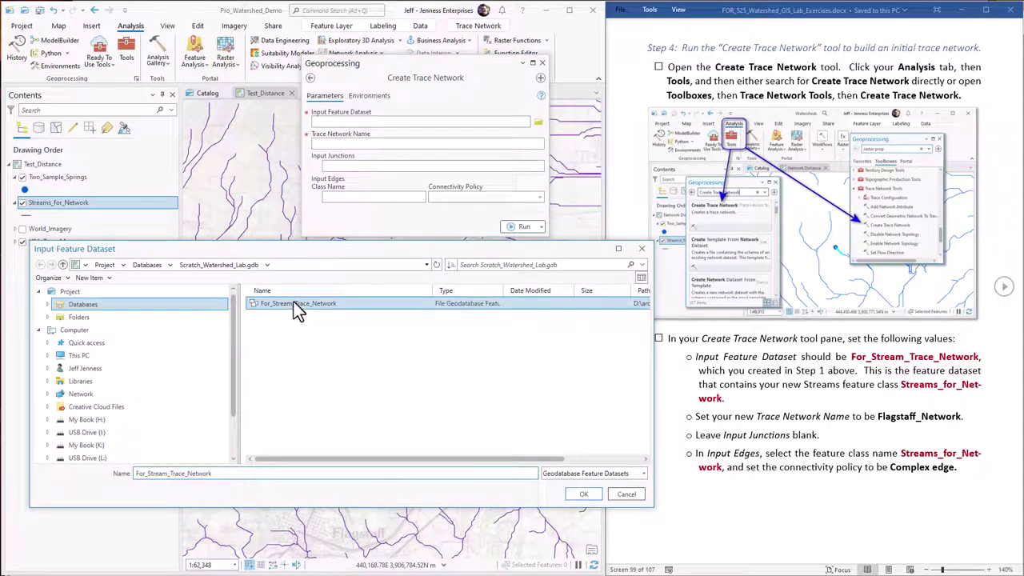
{"action": "left_click", "coordinate": [586, 494]}
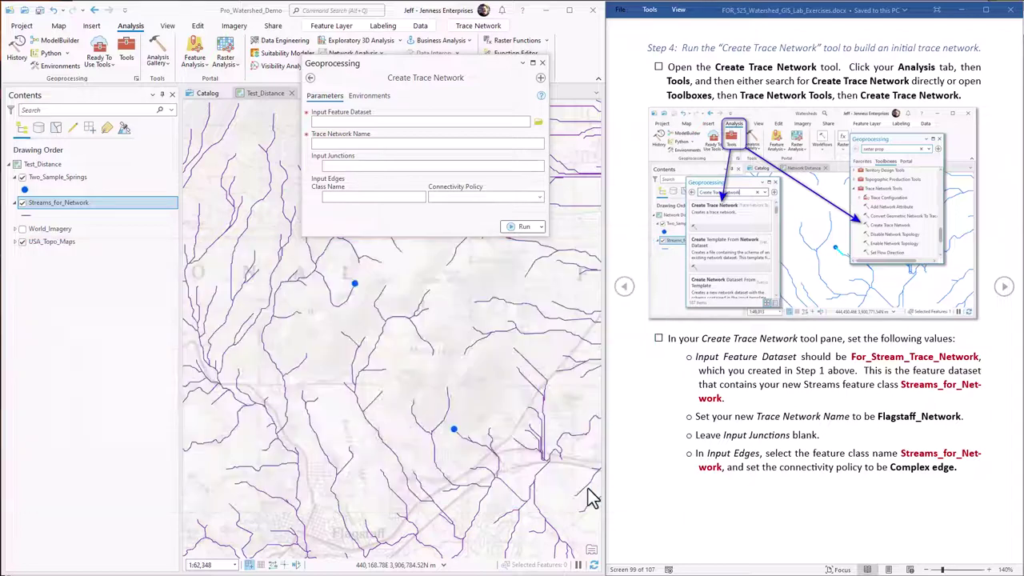
Enter Flagstaff_Network as the trace network name, copied from the instructions
{"action": "left_click", "coordinate": [342, 141]}
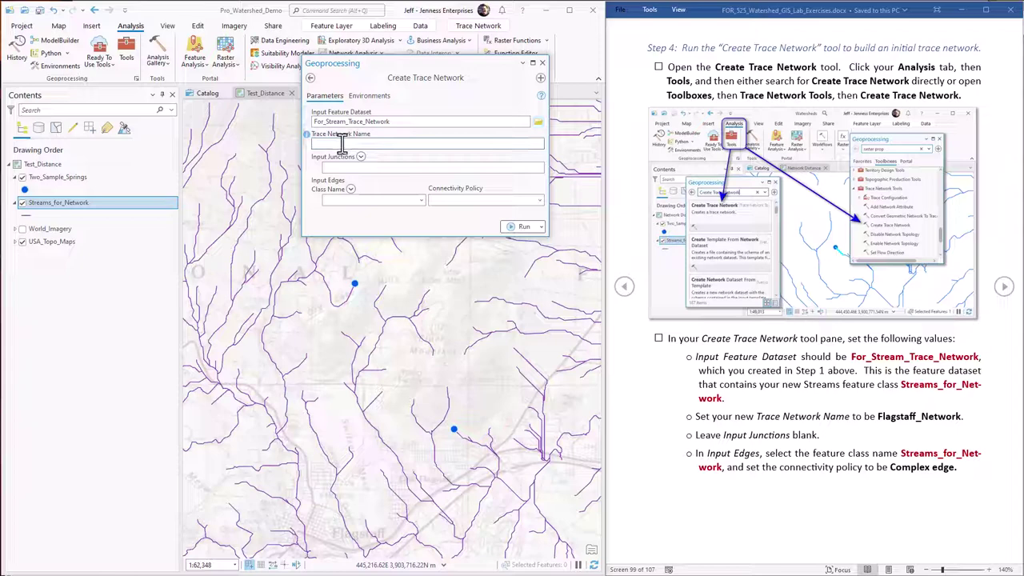
{"action": "left_click", "coordinate": [882, 423]}
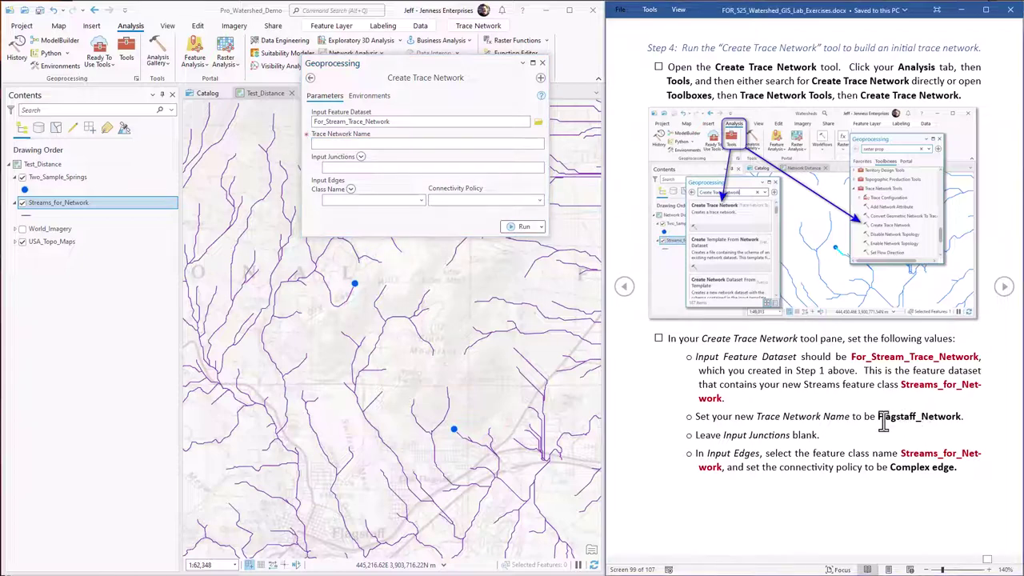
{"action": "left_click_drag", "start_coordinate": [880, 420], "coordinate": [962, 418]}
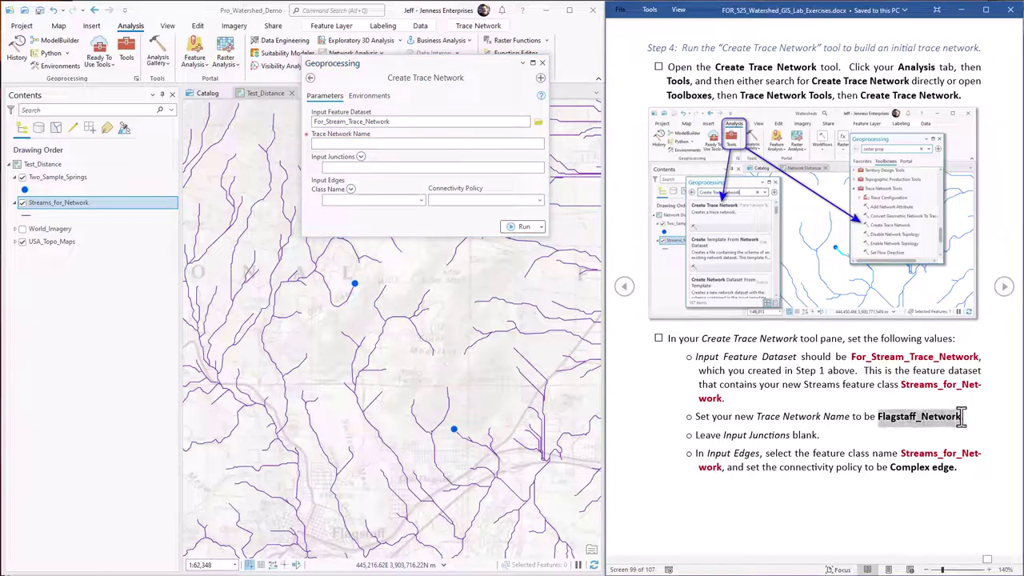
{"action": "key", "text": "ctrl+c"}
{"action": "left_click", "coordinate": [344, 142]}
{"action": "key", "text": "ctrl+v"}
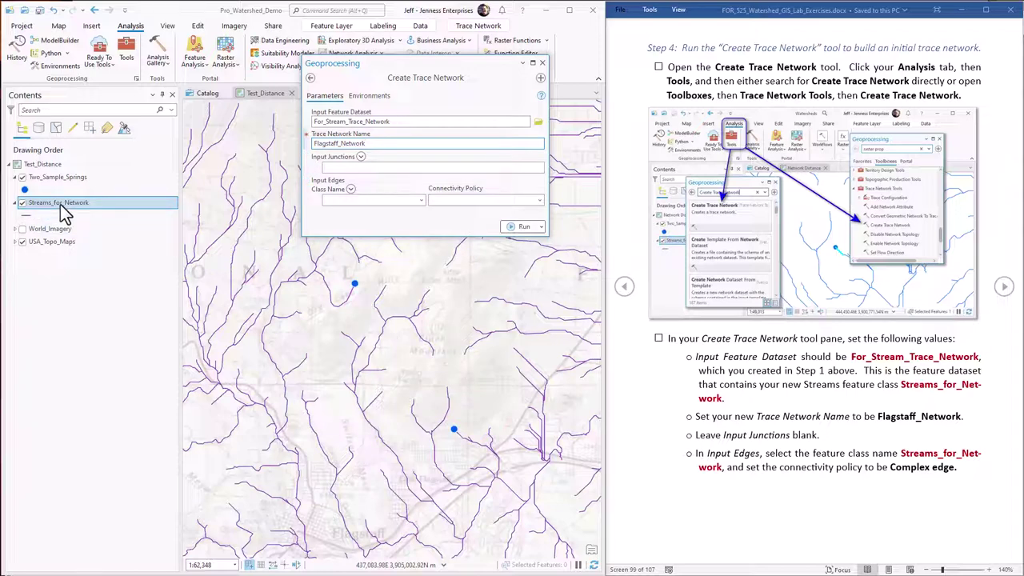
Use Streams_for_Network as the edge class with Complex edge connectivity, and run the tool
{"action": "left_click", "coordinate": [421, 200]}
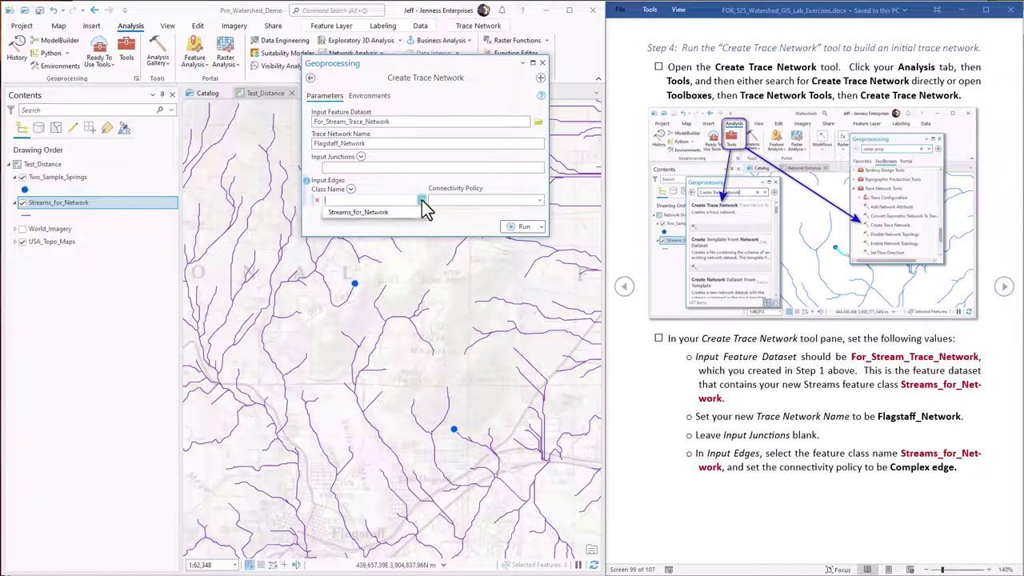
{"action": "left_click", "coordinate": [367, 212]}
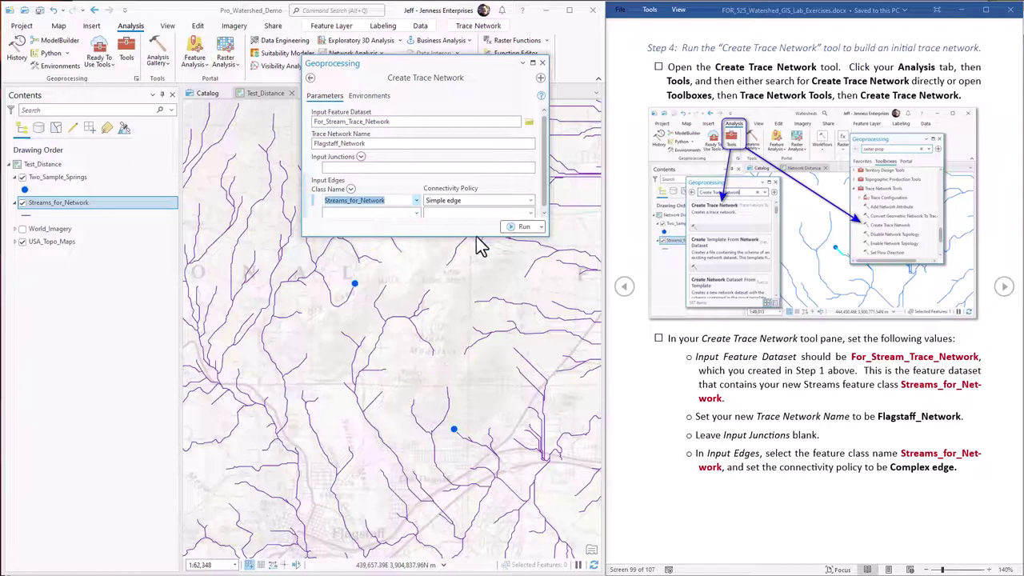
{"action": "left_click_drag", "start_coordinate": [477, 237], "coordinate": [475, 260]}
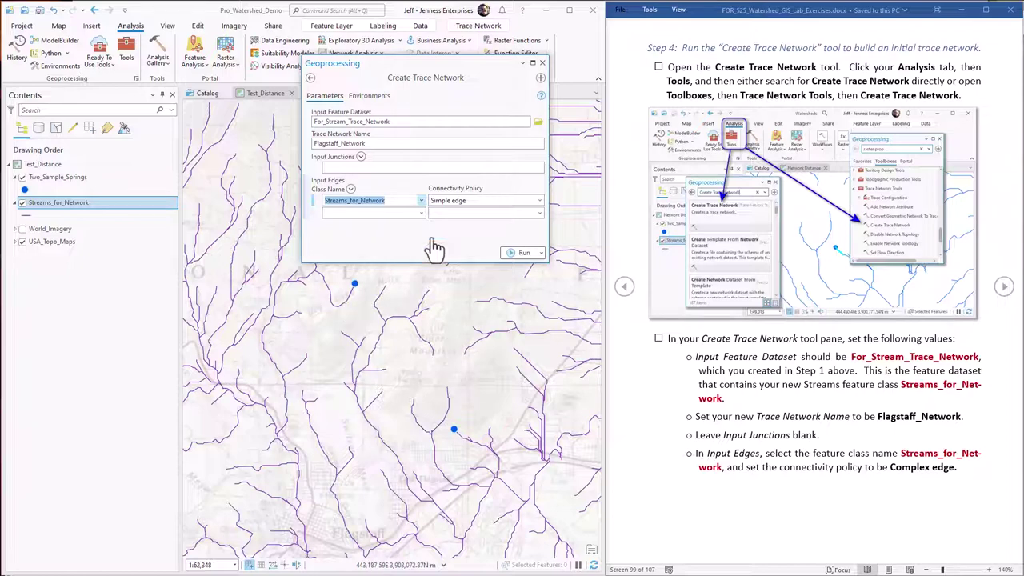
{"action": "left_click", "coordinate": [537, 203]}
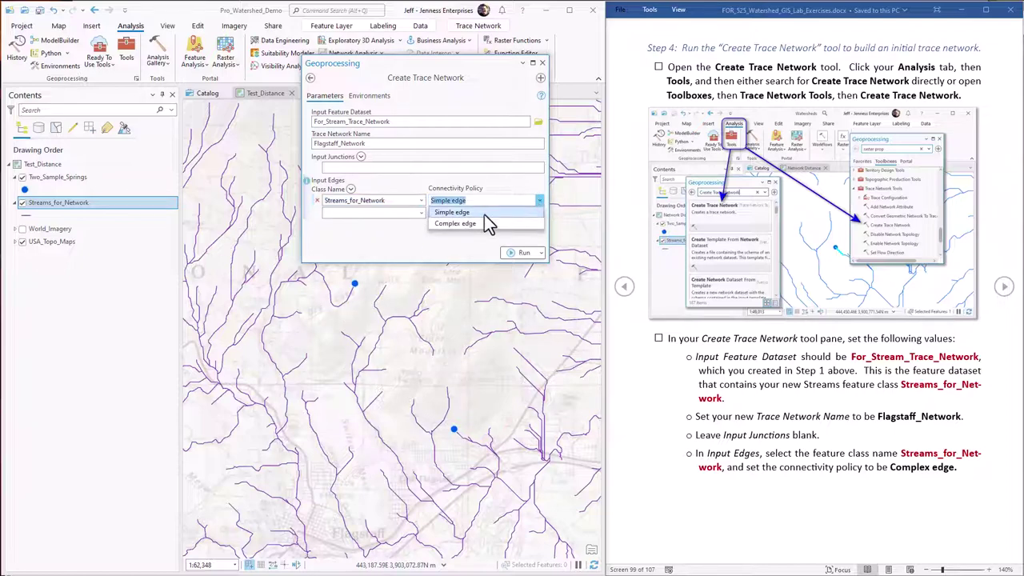
{"action": "left_click", "coordinate": [455, 225]}
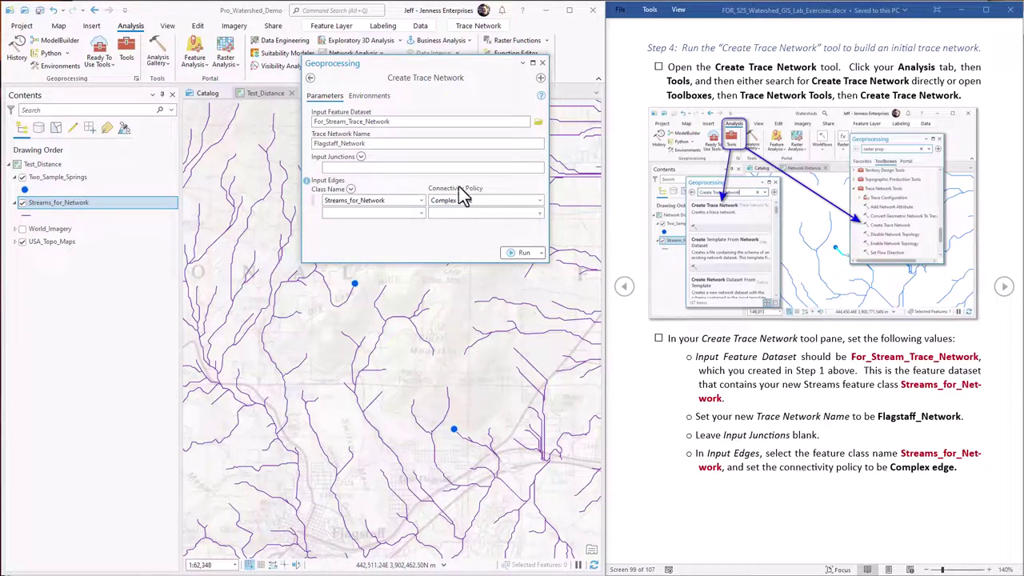
{"action": "left_click", "coordinate": [484, 201]}
{"action": "left_click", "coordinate": [484, 201]}
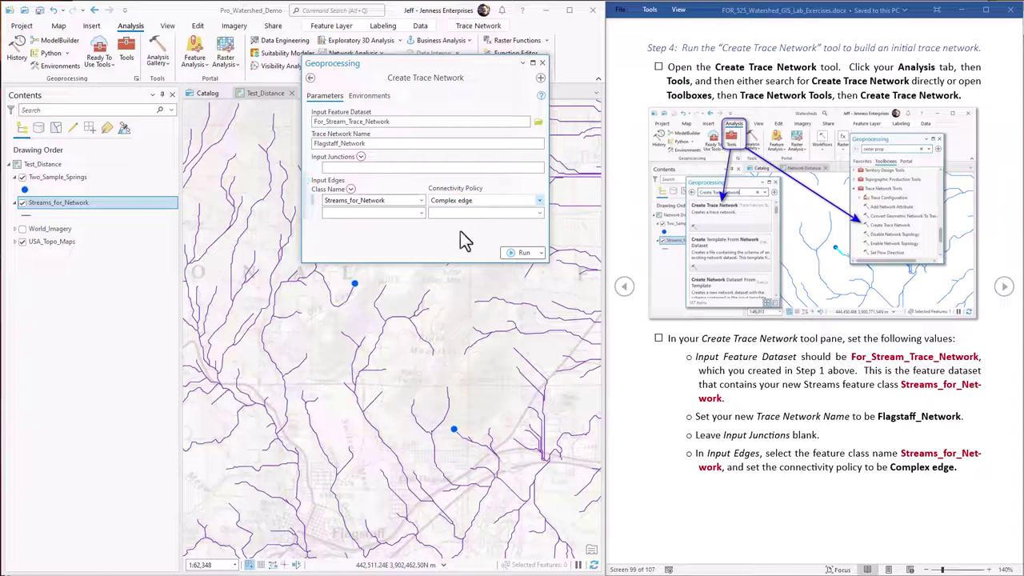
{"action": "left_click", "coordinate": [521, 253]}
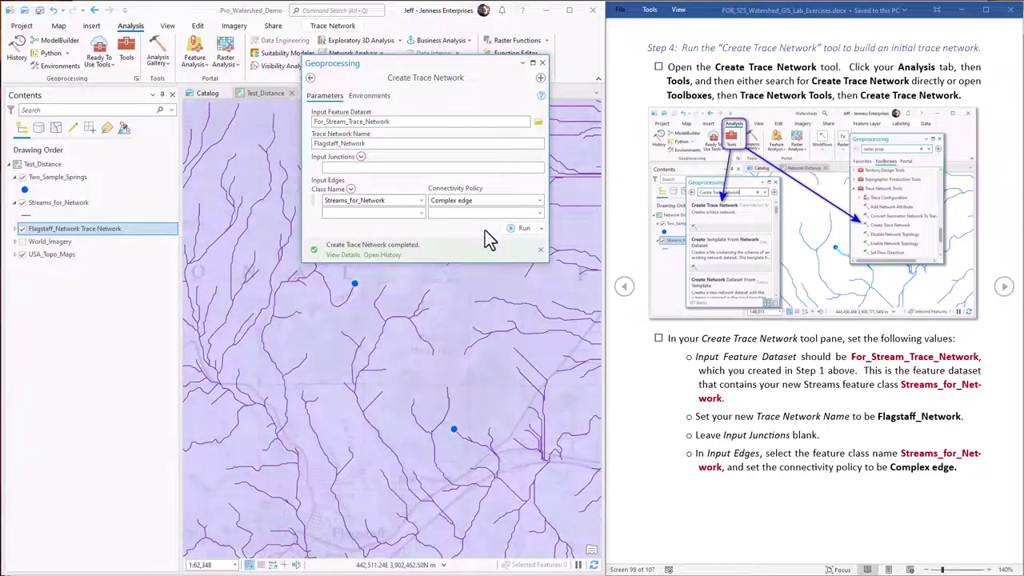
Close the tool, expand Flagstaff_Network Trace Network to show its sublayers, and open the Catalog
{"action": "left_click", "coordinate": [541, 63]}
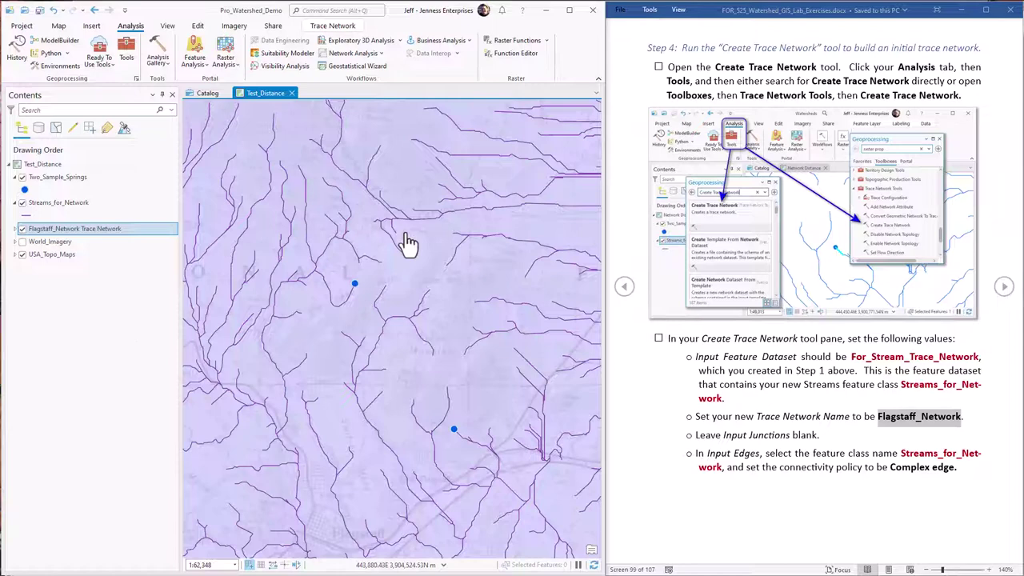
{"action": "mouse_move", "coordinate": [141, 230]}
{"action": "left_mouse_down"}
{"action": "mouse_move", "coordinate": [31, 213]}
{"action": "mouse_move", "coordinate": [24, 227]}
{"action": "left_mouse_up"}
{"action": "left_click", "coordinate": [15, 228]}
{"action": "left_click", "coordinate": [15, 229]}
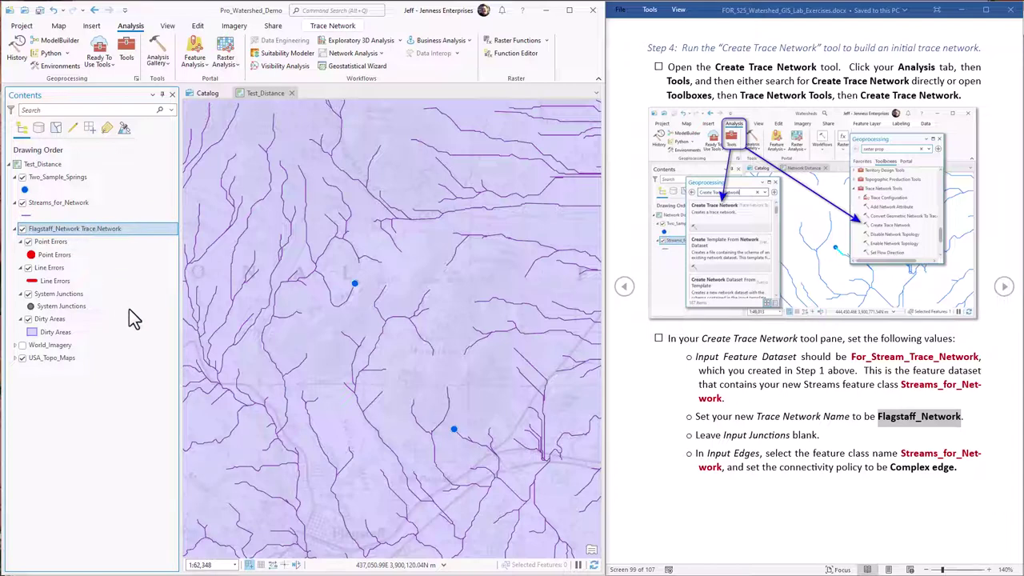
{"action": "left_click", "coordinate": [204, 93]}
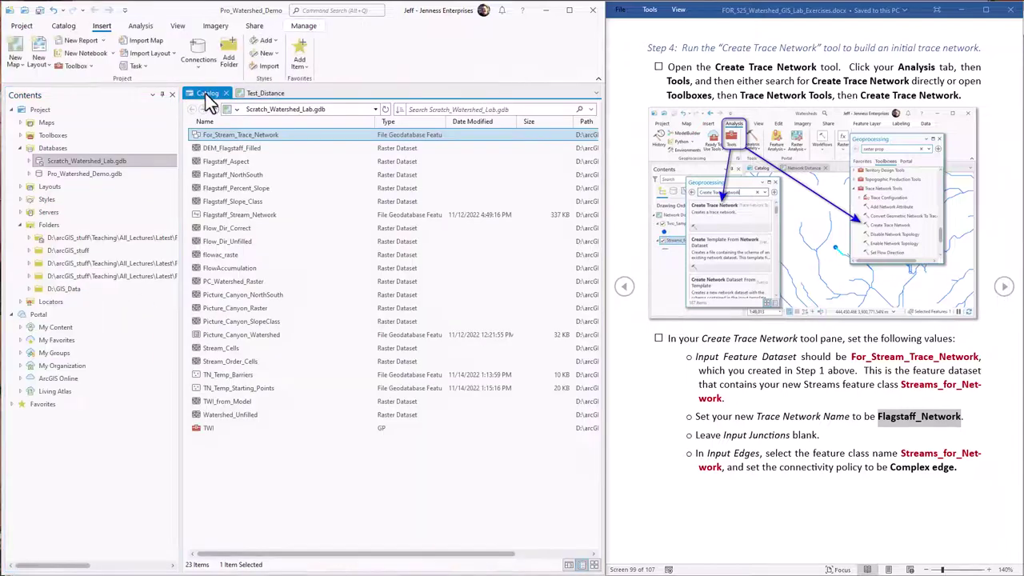
{"action": "double_click", "coordinate": [233, 136]}
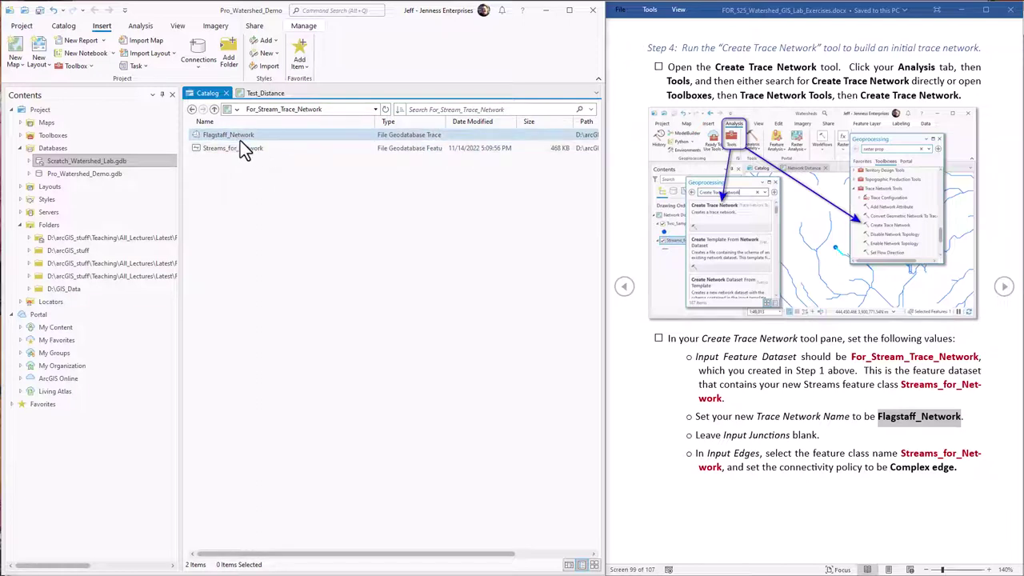
{"action": "left_click", "coordinate": [235, 136]}
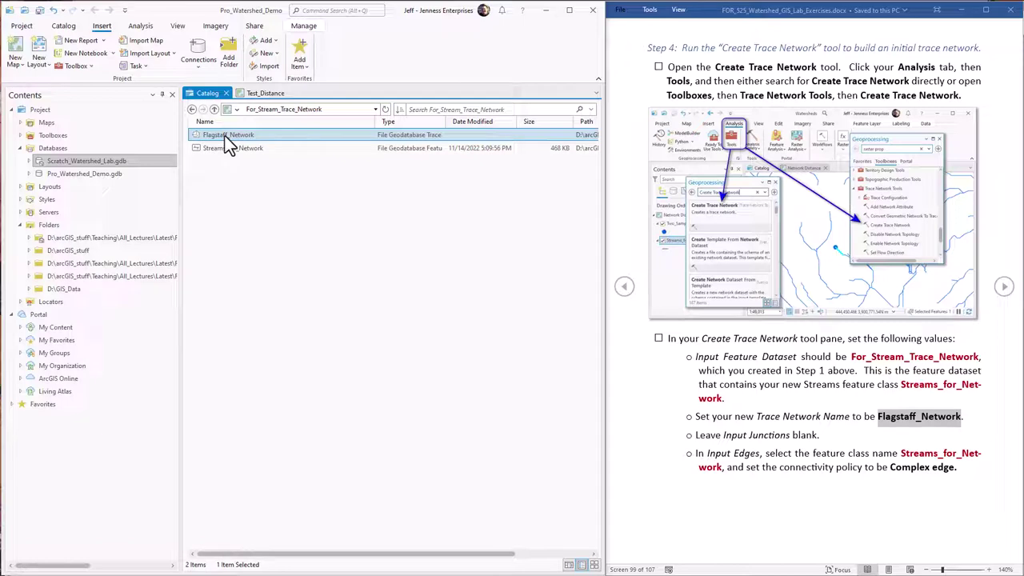
{"action": "left_click", "coordinate": [261, 94]}
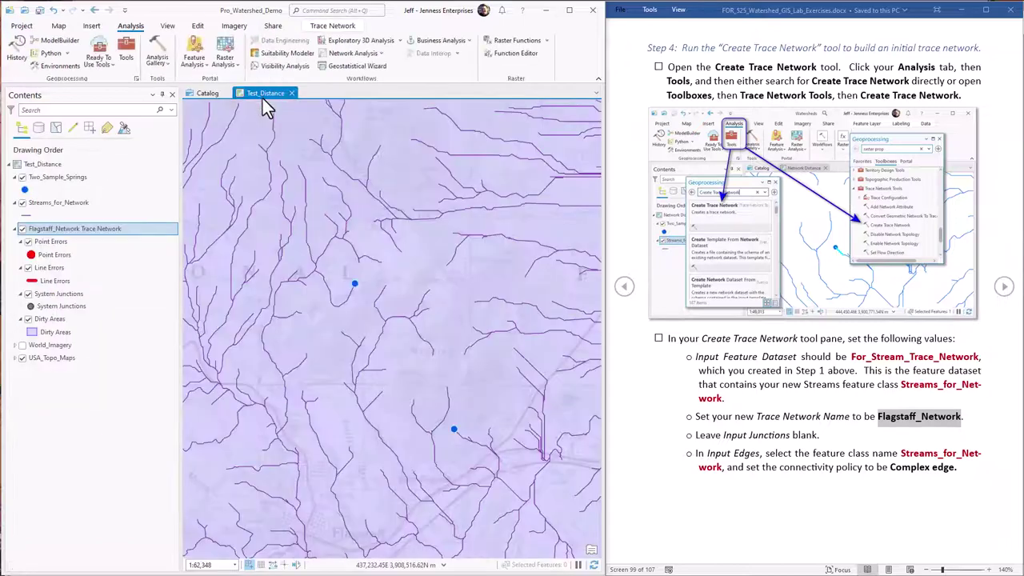
{"action": "left_click", "coordinate": [1006, 290]}
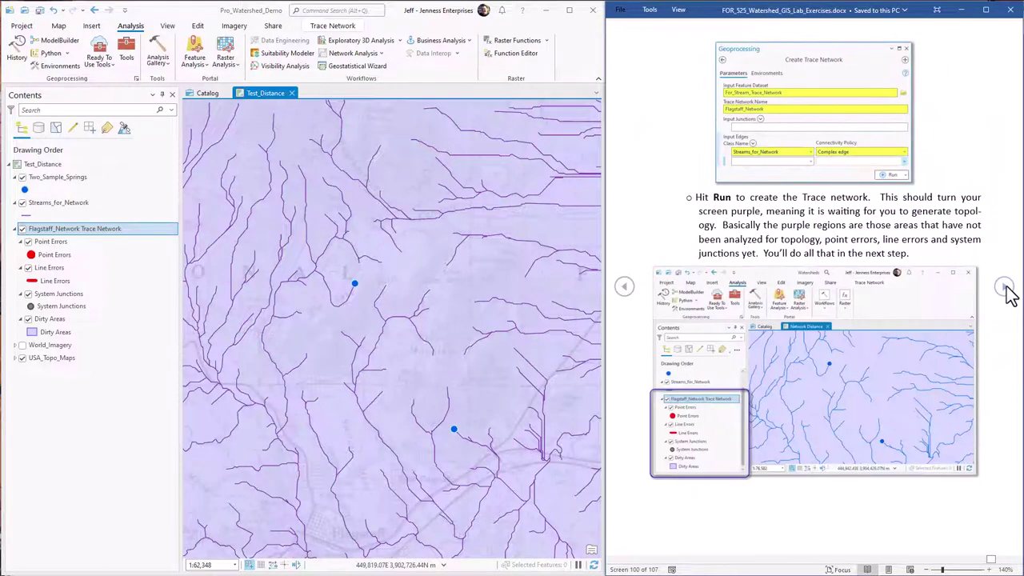
{"action": "left_click", "coordinate": [1006, 290]}
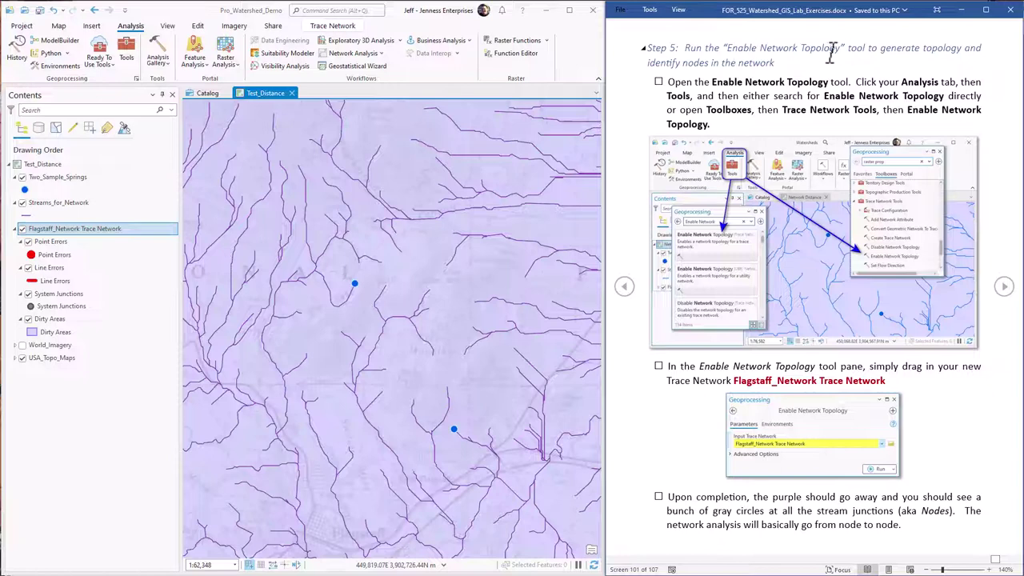
Run Enable Network Topology on Flagstaff_Network Trace Network and move the lab to Step 6
{"action": "left_click", "coordinate": [131, 62]}
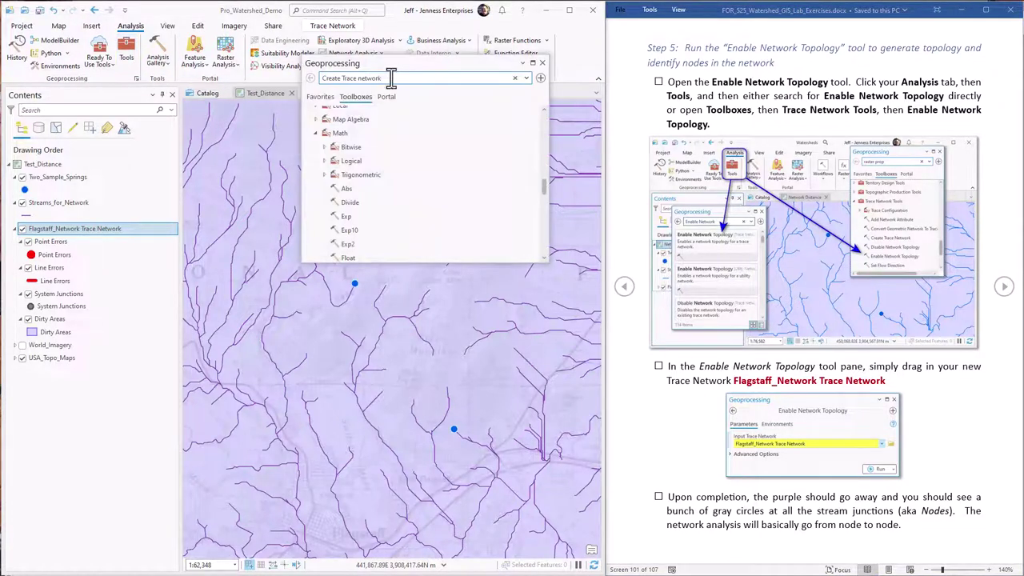
{"action": "type", "text": "enable network"}
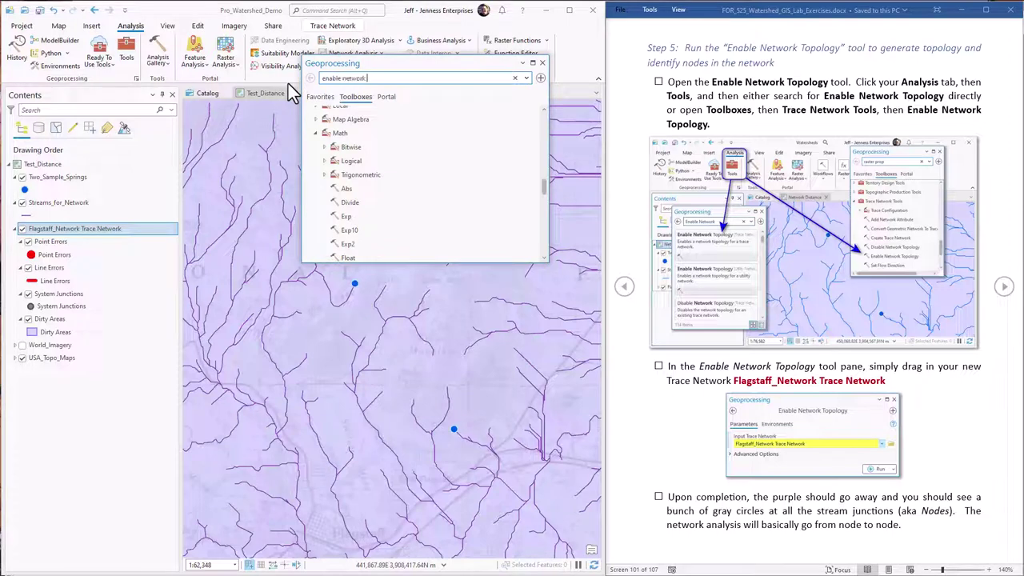
{"action": "type", "text": " topology"}
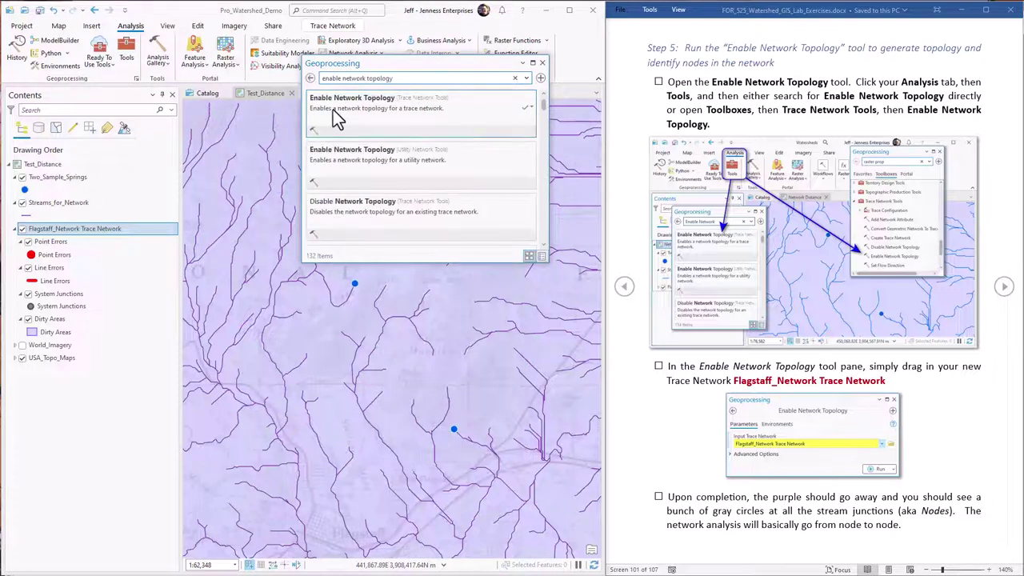
{"action": "left_click", "coordinate": [337, 116]}
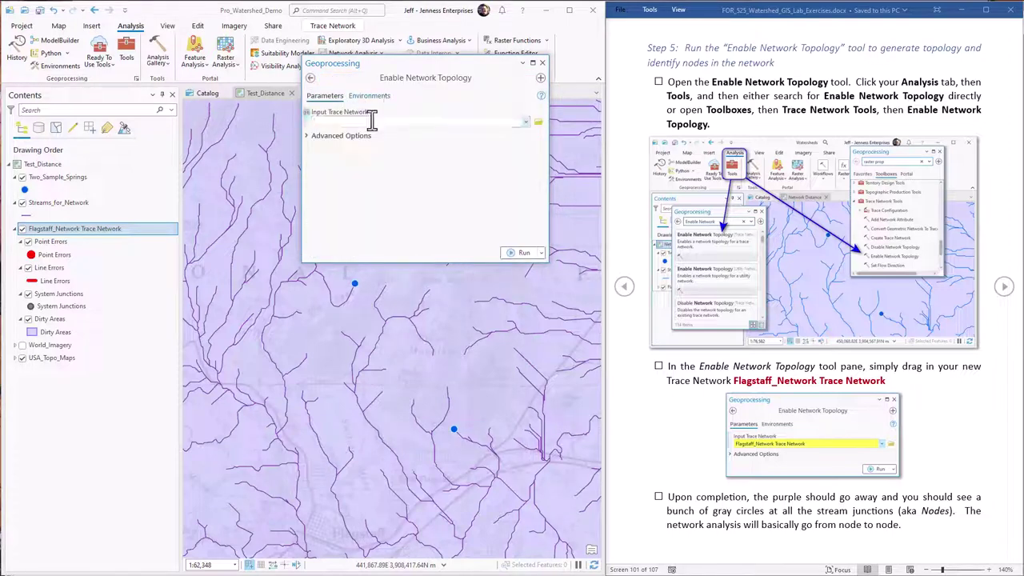
{"action": "mouse_move", "coordinate": [67, 229]}
{"action": "left_mouse_down"}
{"action": "mouse_move", "coordinate": [57, 230]}
{"action": "mouse_move", "coordinate": [348, 121]}
{"action": "left_mouse_up"}
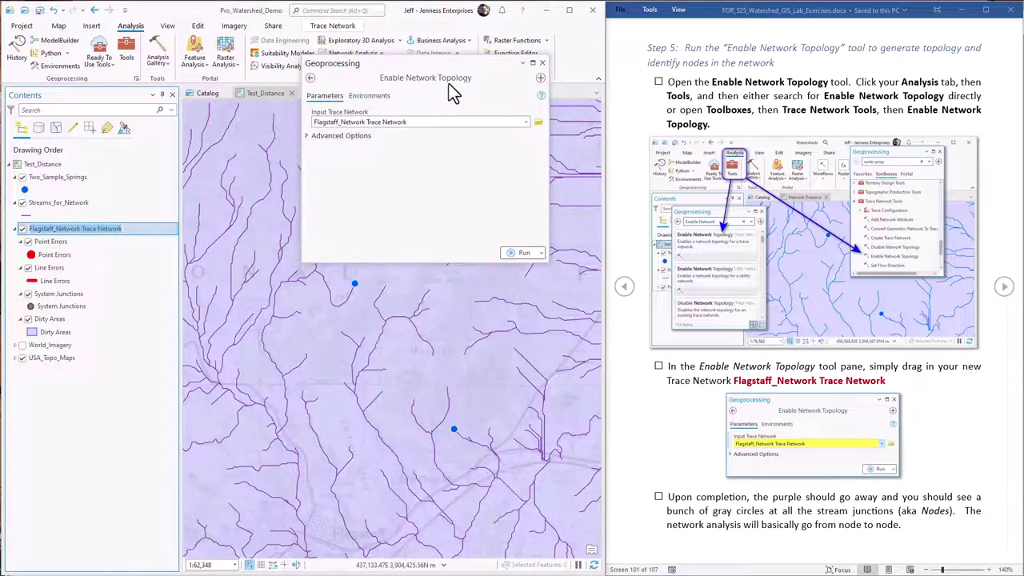
{"action": "left_click", "coordinate": [537, 252]}
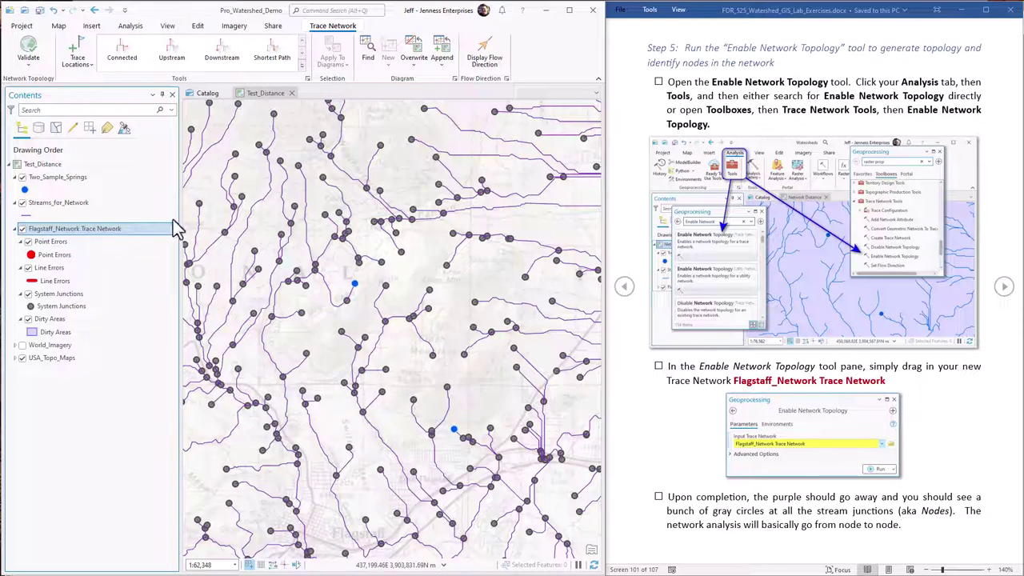
{"action": "left_click", "coordinate": [1004, 288]}
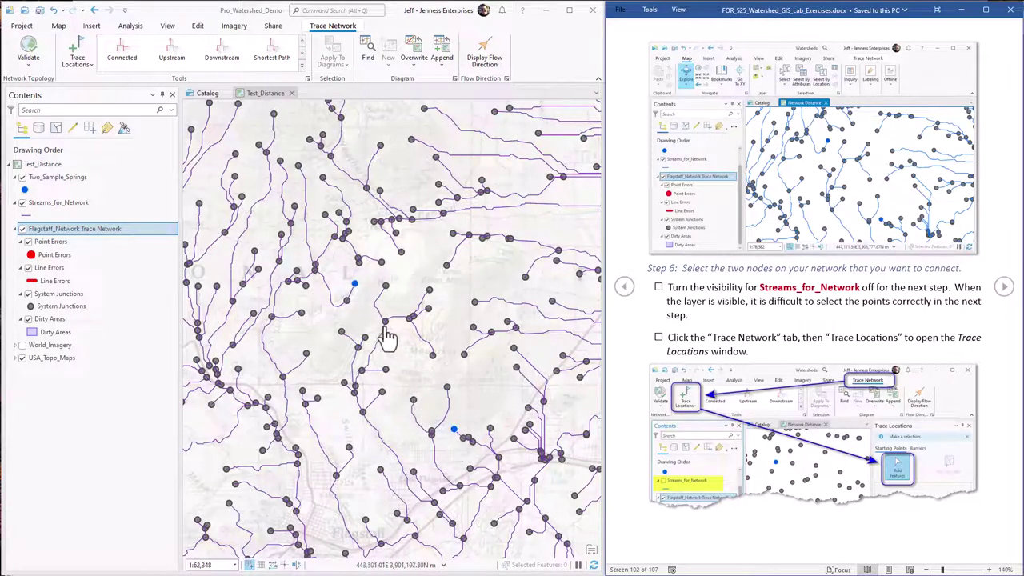
{"action": "left_click", "coordinate": [335, 29]}
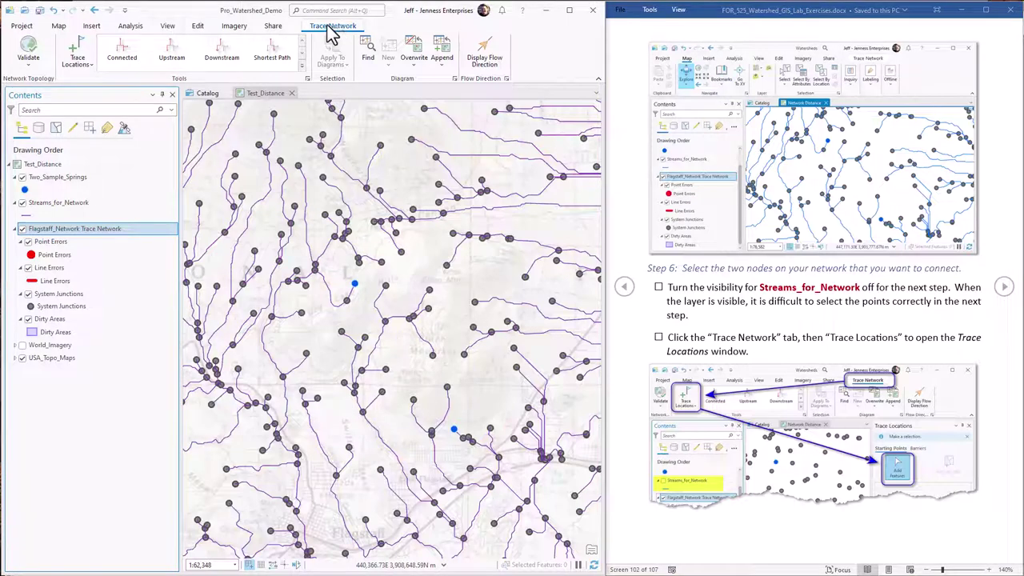
Open the Trace Locations pane with Starting Points ready for adding features
{"action": "left_click", "coordinate": [90, 67]}
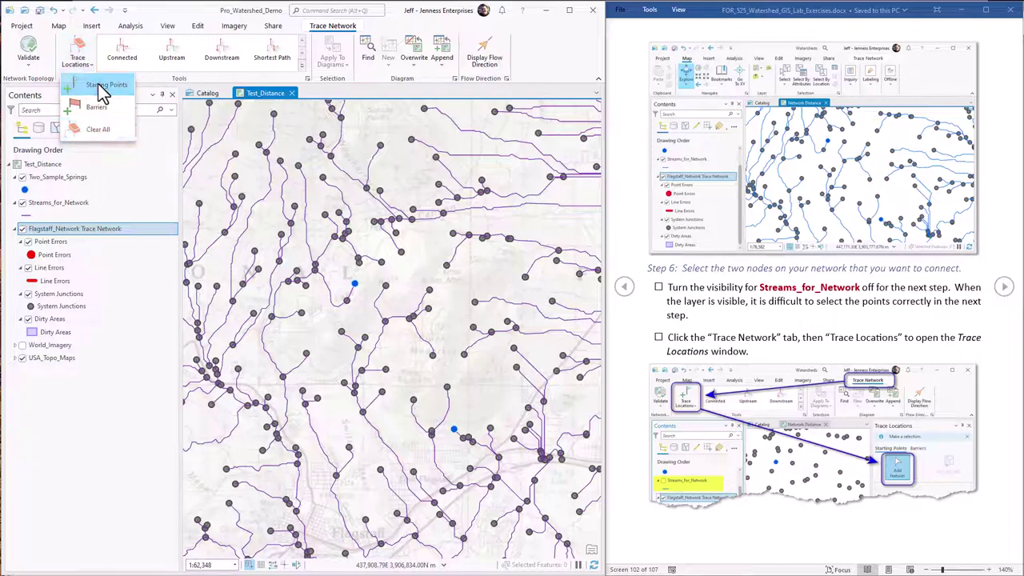
{"action": "left_click", "coordinate": [98, 83]}
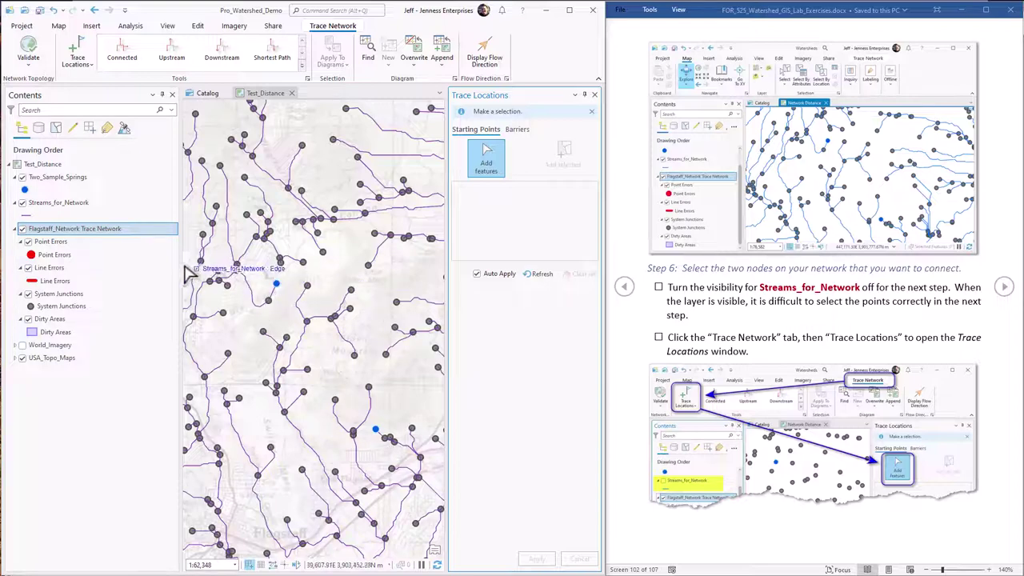
With Streams_for_Network hidden, add spring junctions 1123 and 1290 as starting points, then restore the layer
{"action": "left_click", "coordinate": [21, 204]}
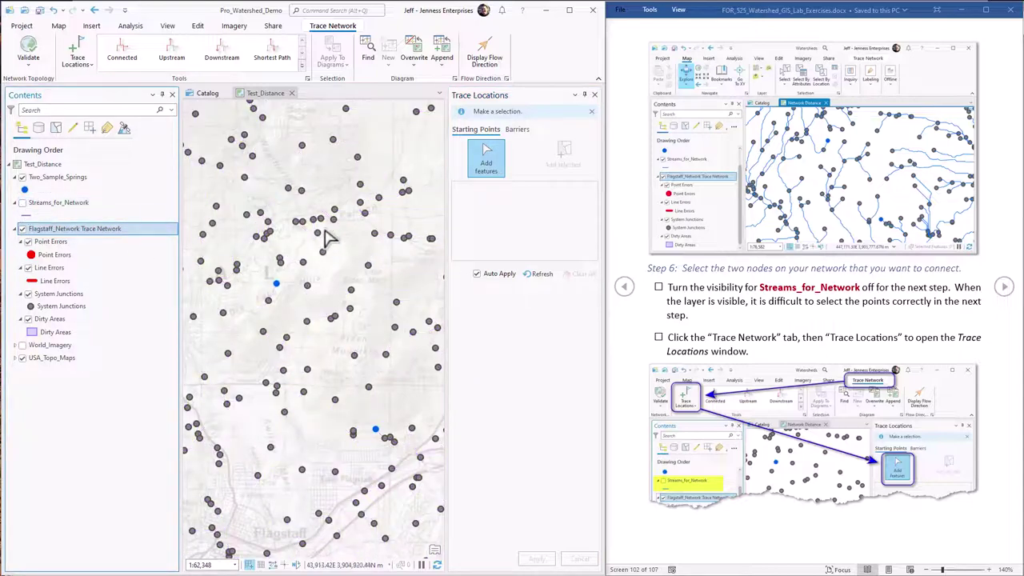
{"action": "left_click", "coordinate": [280, 290]}
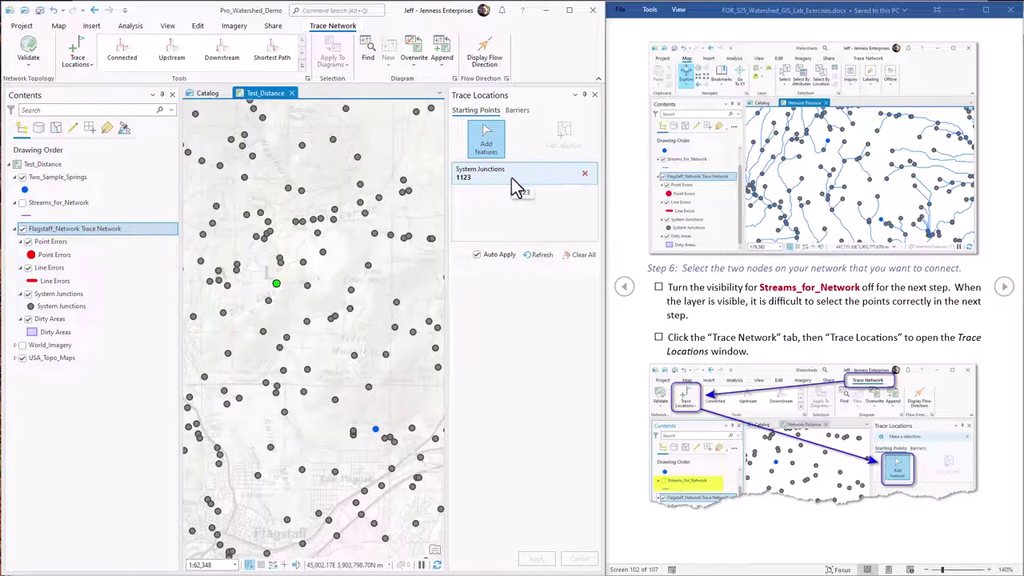
{"action": "left_click", "coordinate": [377, 431]}
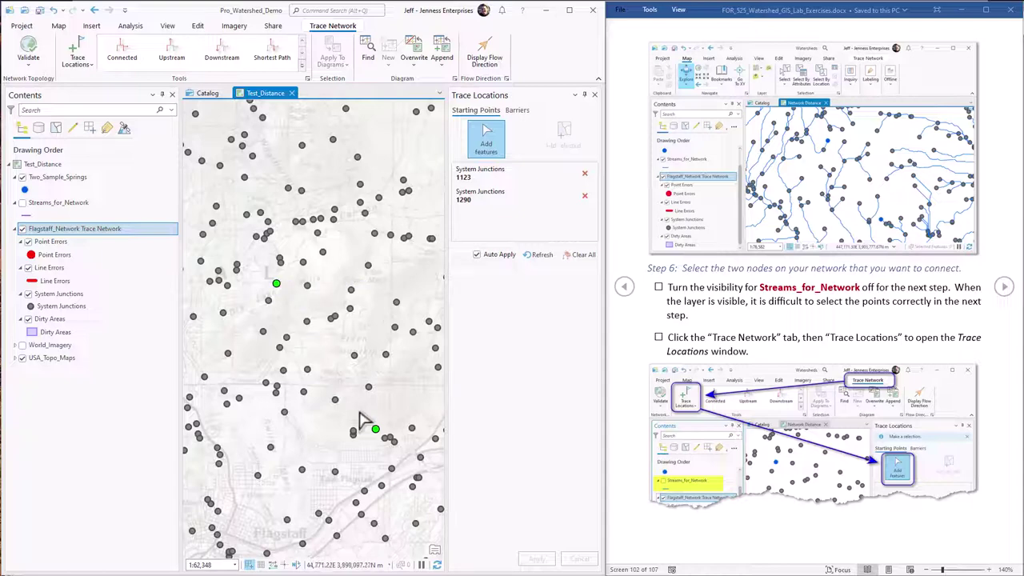
{"action": "left_click", "coordinate": [23, 203]}
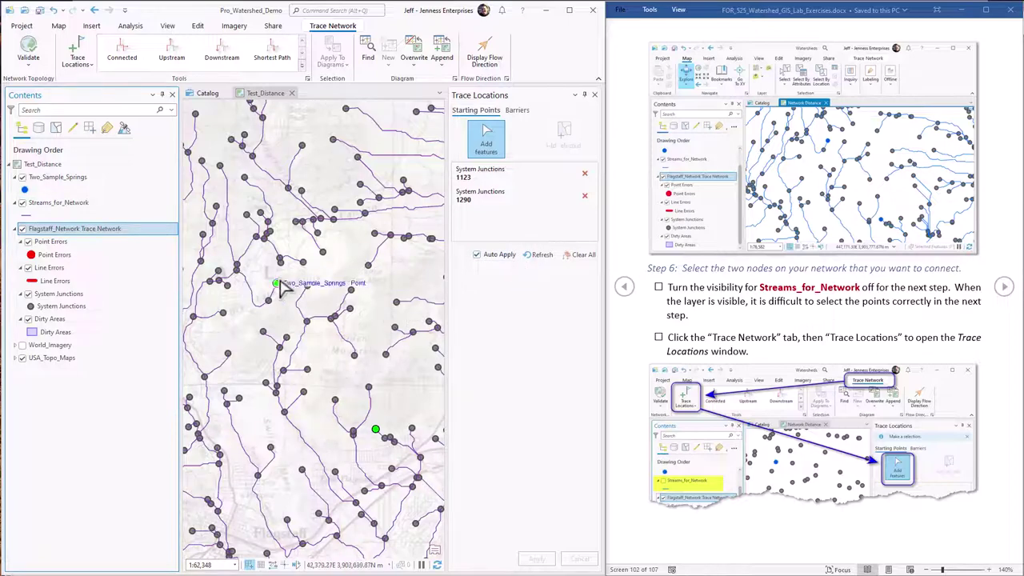
{"action": "left_click", "coordinate": [594, 95]}
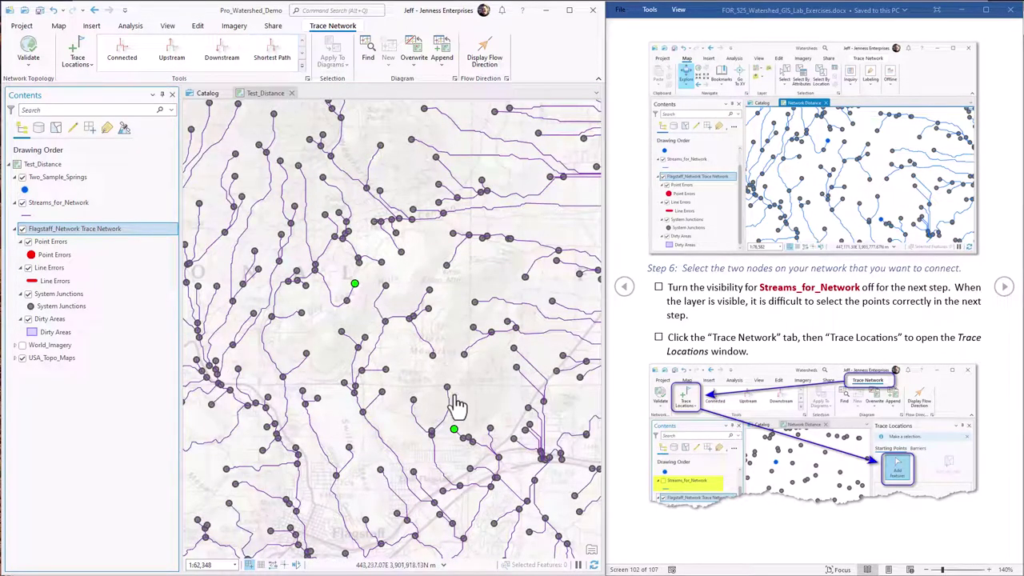
Run a Shortest Path trace weighted by Shape length, selecting 31 network features
{"action": "left_click", "coordinate": [273, 53]}
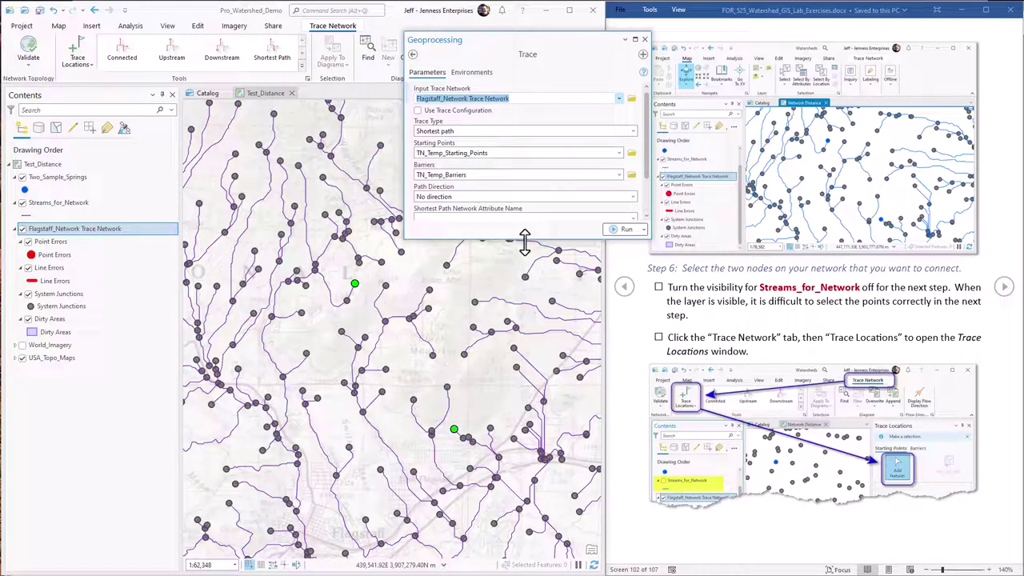
{"action": "left_click_drag", "start_coordinate": [525, 238], "coordinate": [520, 293]}
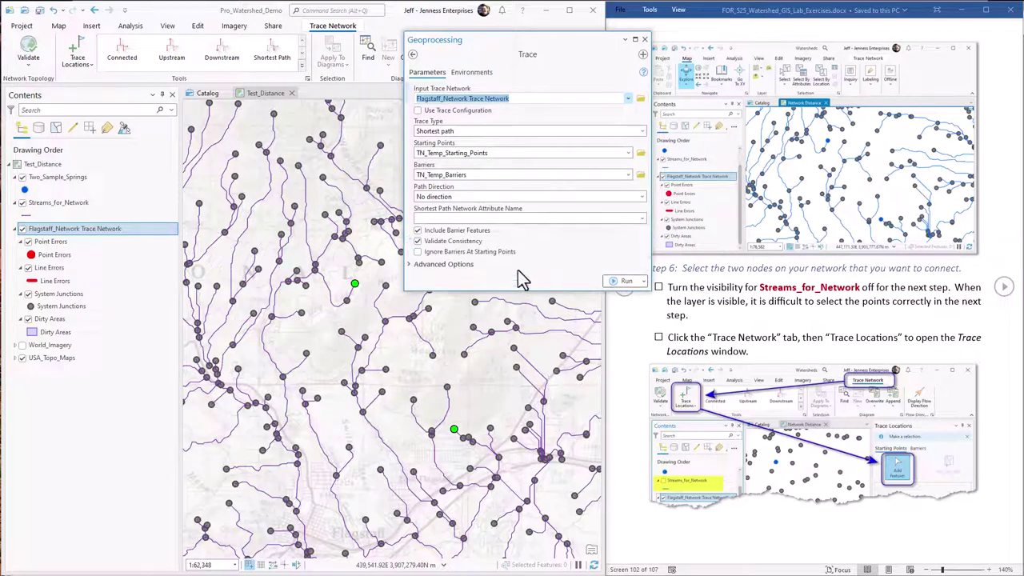
{"action": "left_click", "coordinate": [531, 217]}
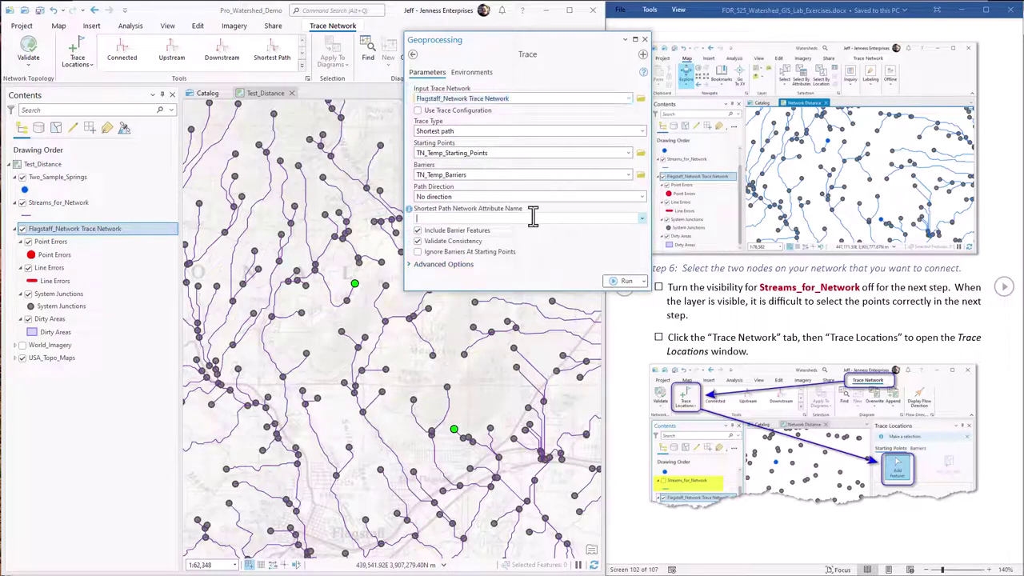
{"action": "left_click", "coordinate": [643, 219]}
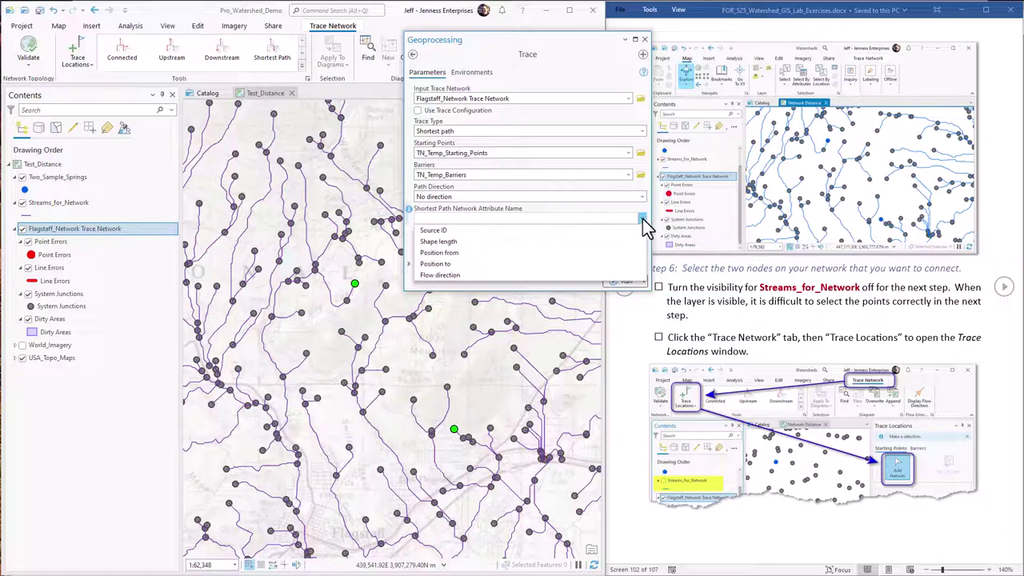
{"action": "left_click", "coordinate": [453, 242]}
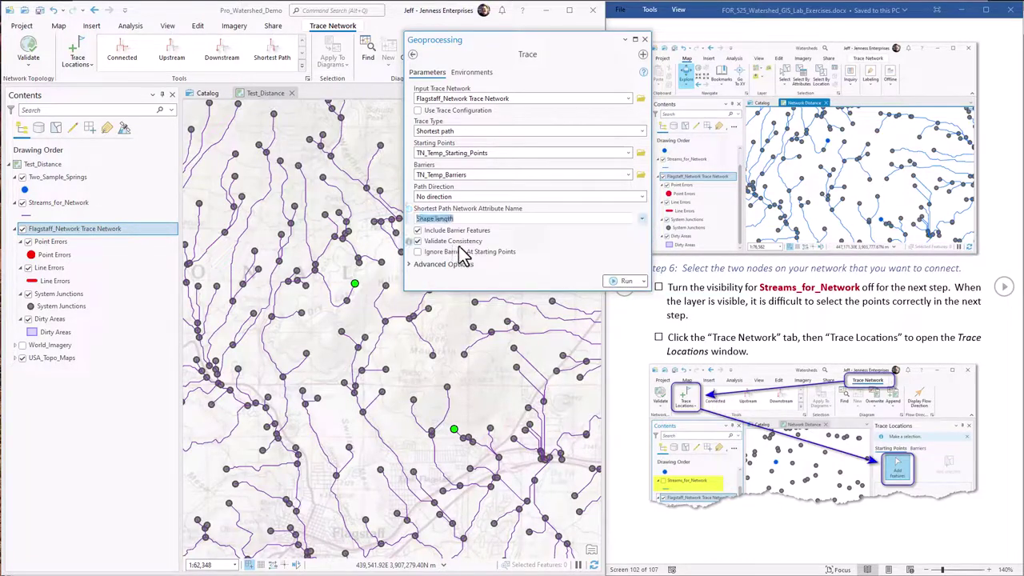
{"action": "left_click", "coordinate": [528, 219]}
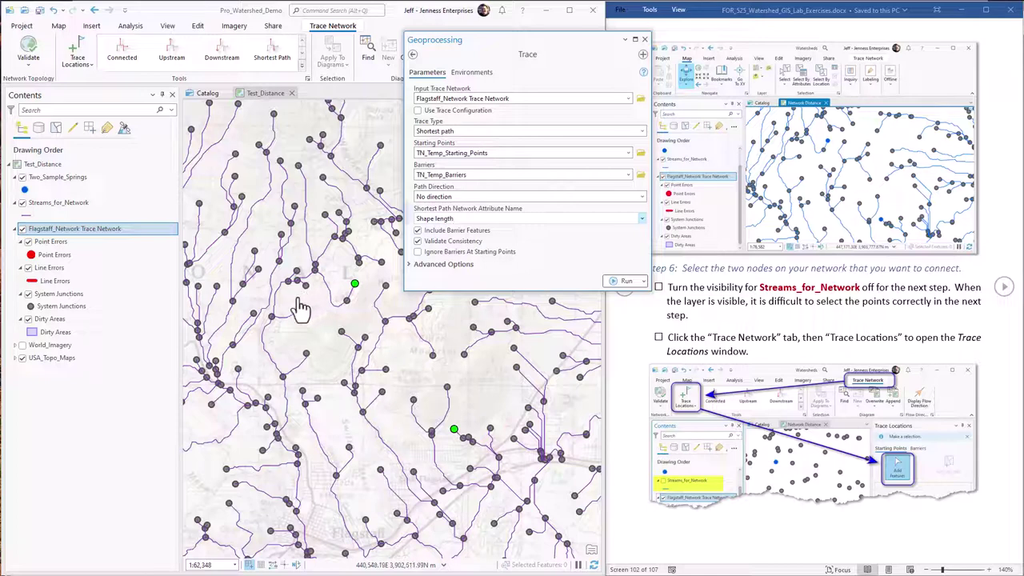
{"action": "left_click", "coordinate": [629, 281]}
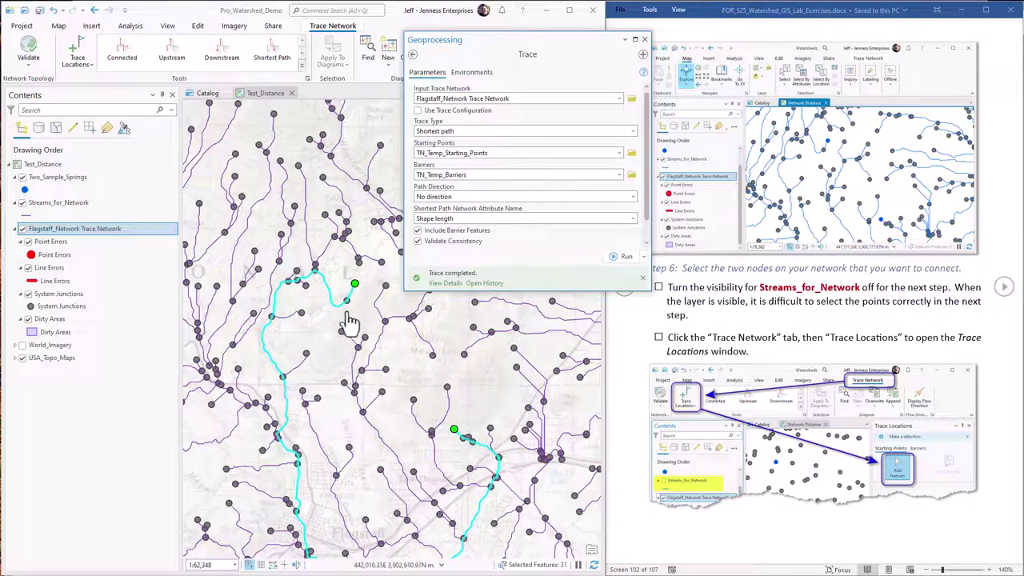
Pan to the full cyan traced route and select the Streams_for_Network layer
{"action": "left_click_drag", "start_coordinate": [418, 366], "coordinate": [377, 244]}
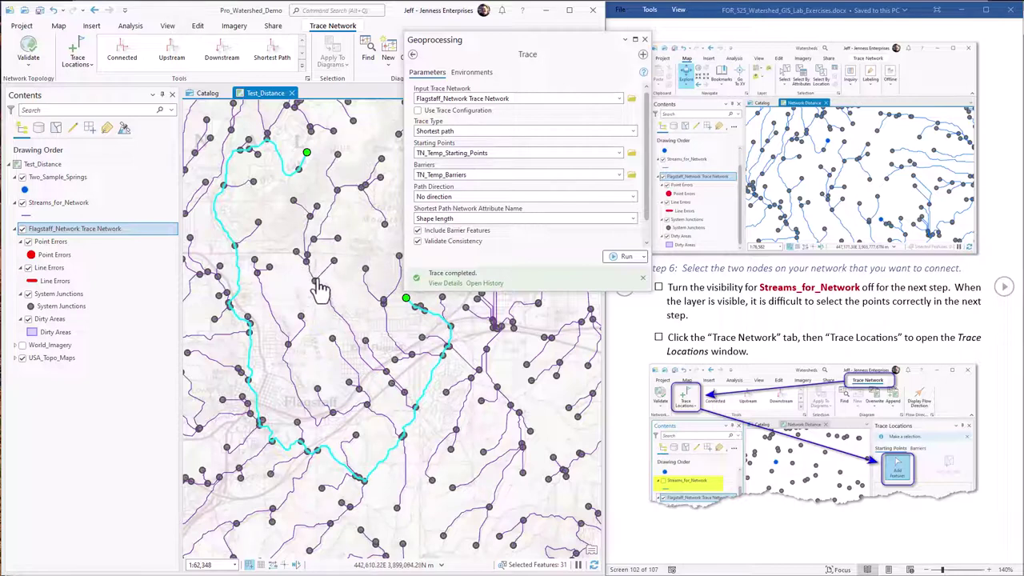
{"action": "left_click", "coordinate": [44, 204]}
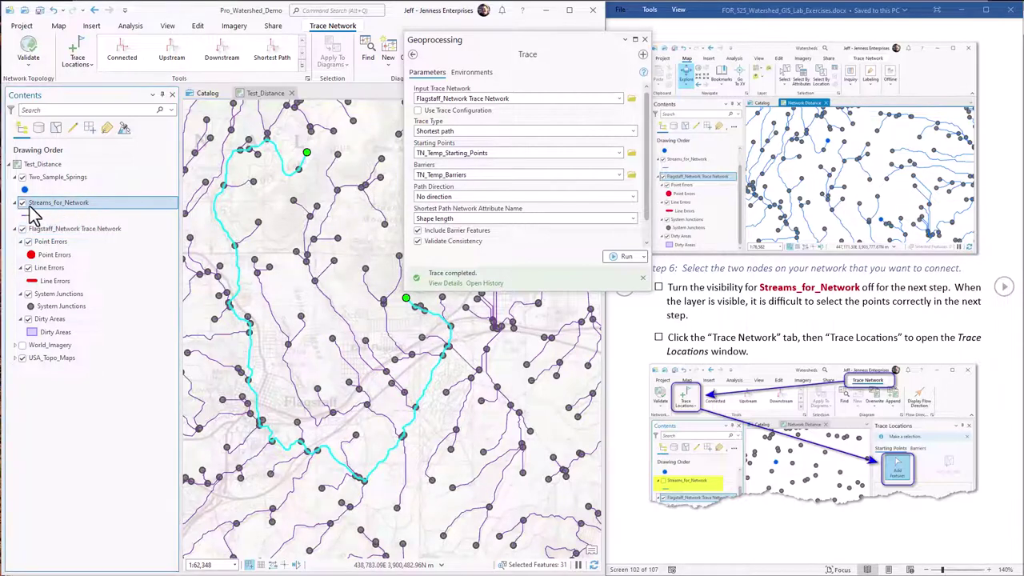
Chart the Shape_Length distribution from the Streams_for_Network attribute table for the 31 selected segments
{"action": "right_click", "coordinate": [72, 209]}
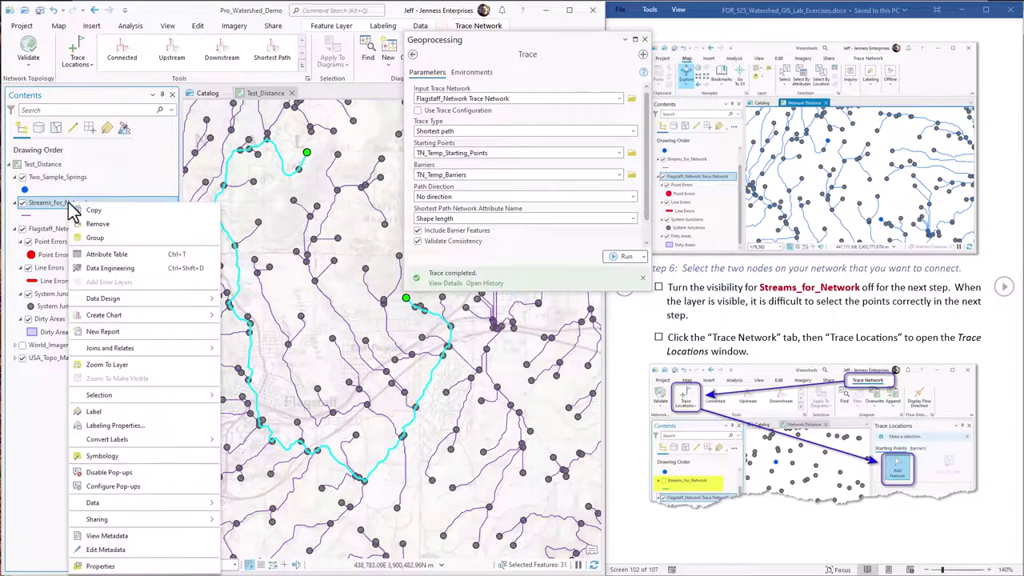
{"action": "left_click", "coordinate": [108, 255]}
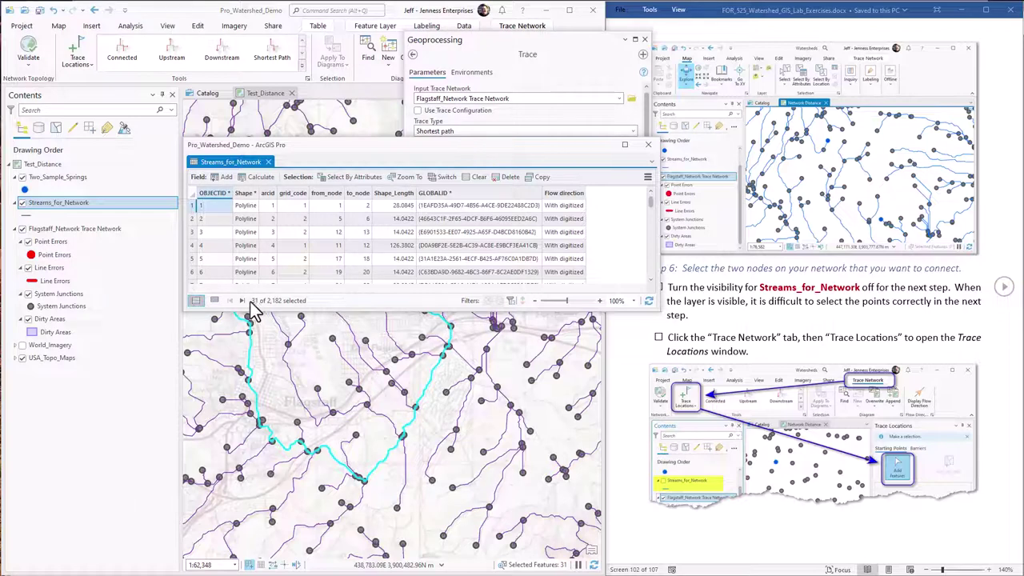
{"action": "left_click", "coordinate": [382, 192]}
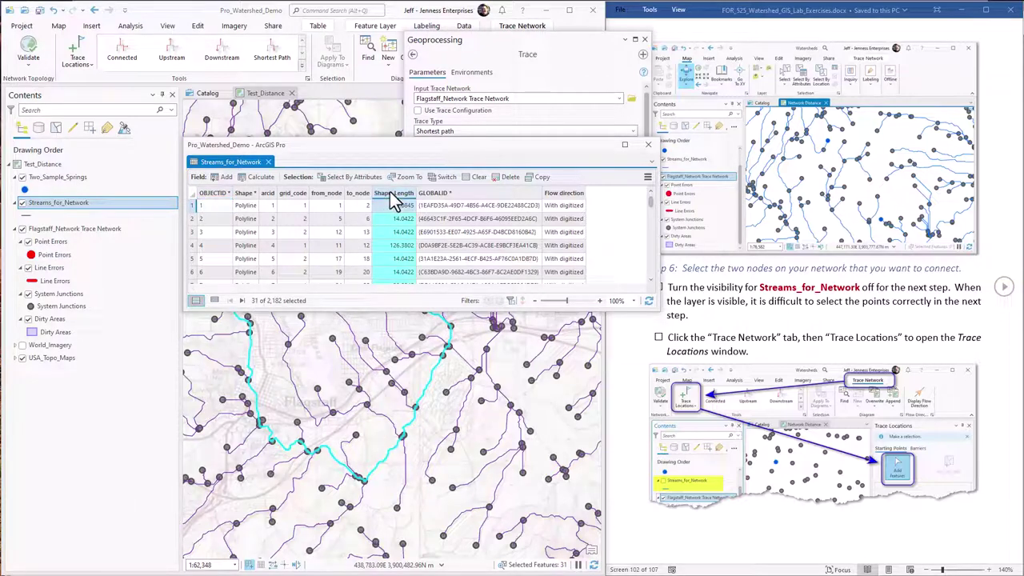
{"action": "right_click", "coordinate": [390, 193]}
{"action": "left_click", "coordinate": [428, 314]}
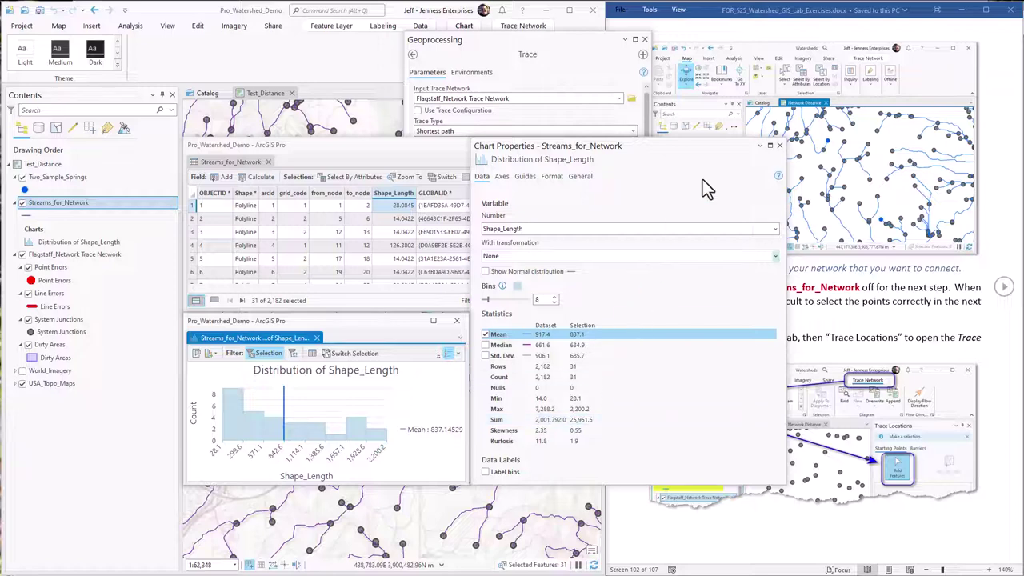
Close the Chart Properties pane, the attribute table and the distribution chart
{"action": "left_click", "coordinate": [779, 146]}
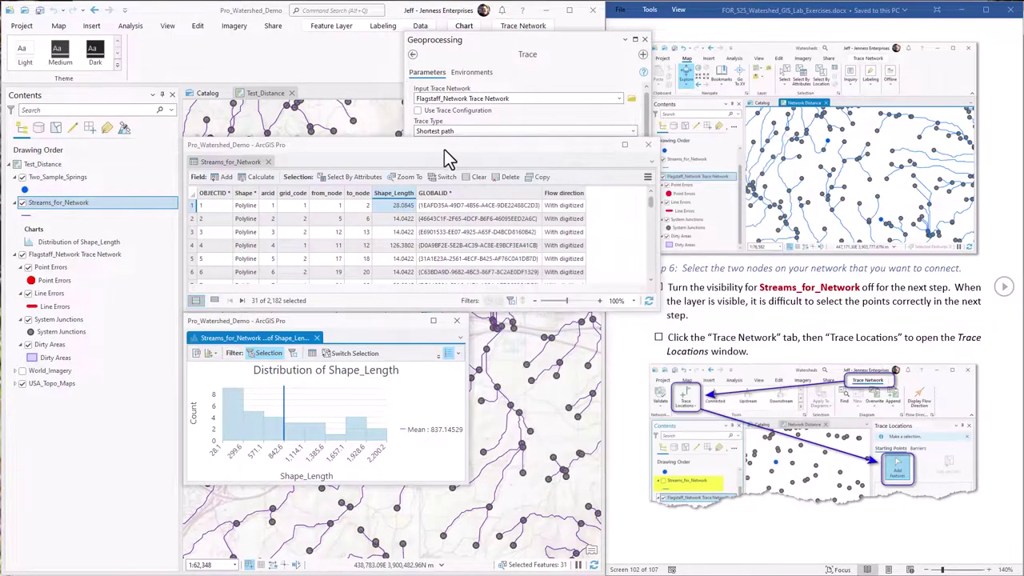
{"action": "left_click", "coordinate": [647, 145]}
{"action": "left_click", "coordinate": [457, 320]}
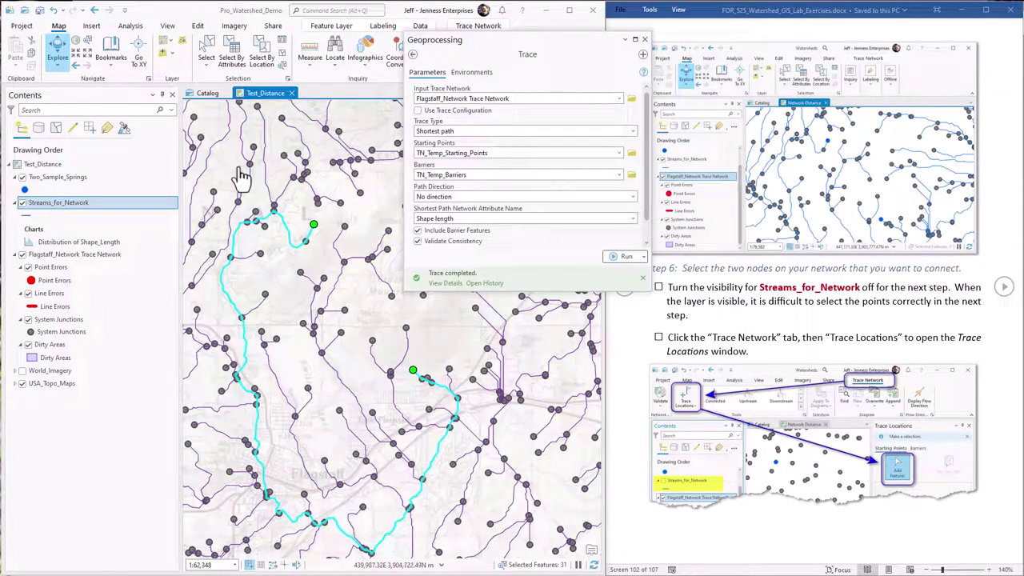
{"action": "left_click", "coordinate": [311, 58]}
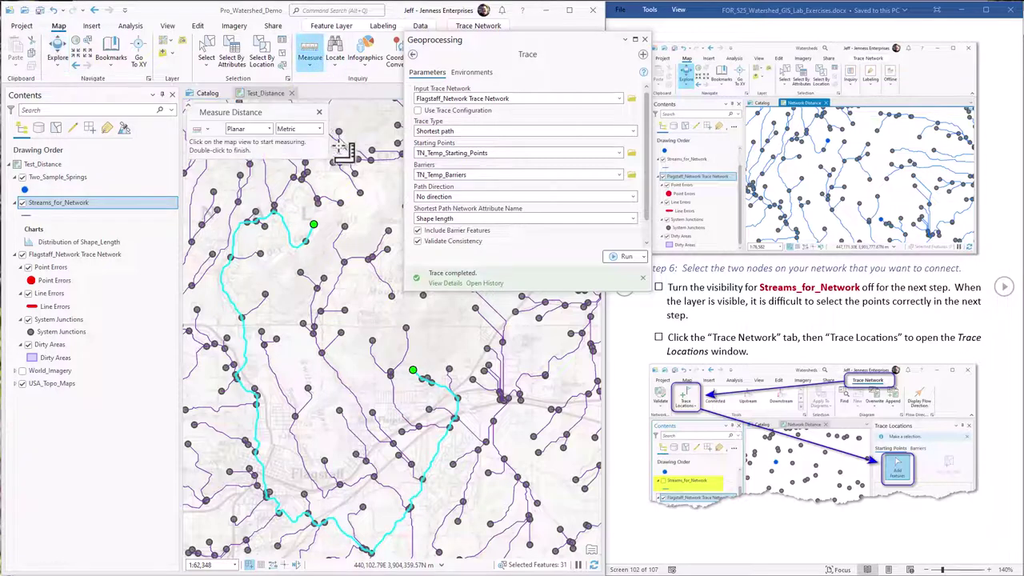
{"action": "left_click", "coordinate": [314, 224]}
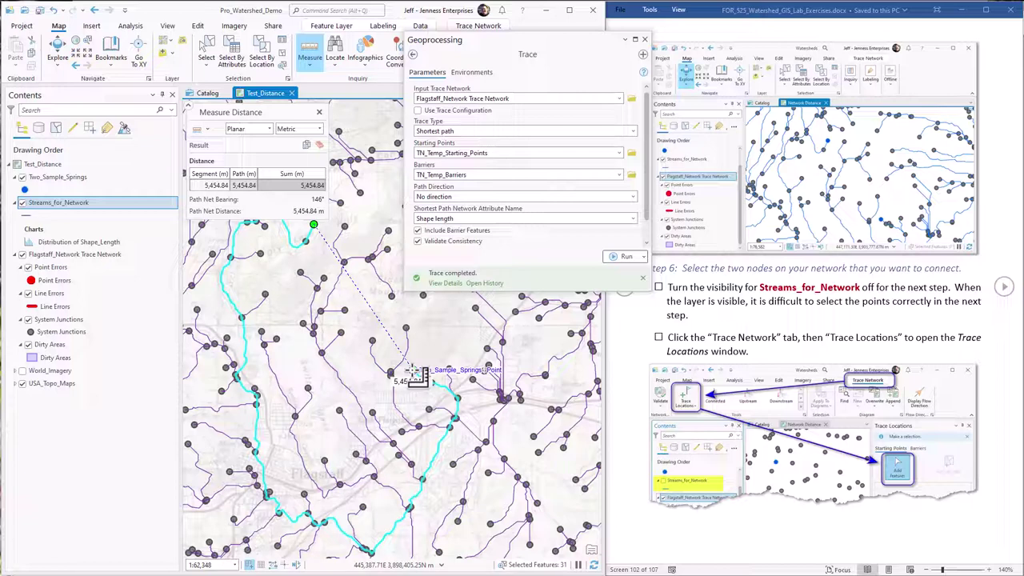
{"action": "left_click", "coordinate": [412, 371]}
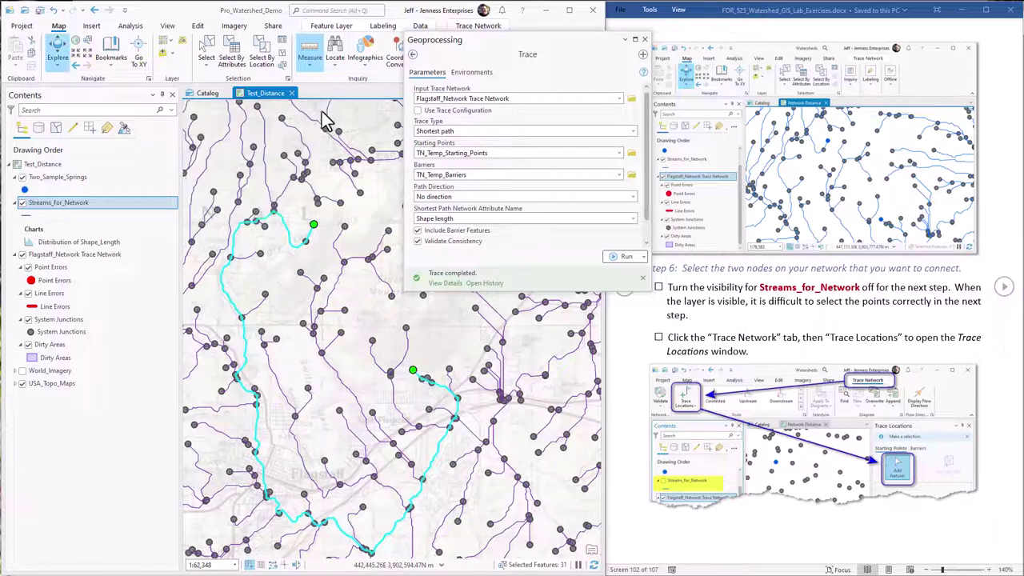
{"action": "left_click", "coordinate": [319, 113]}
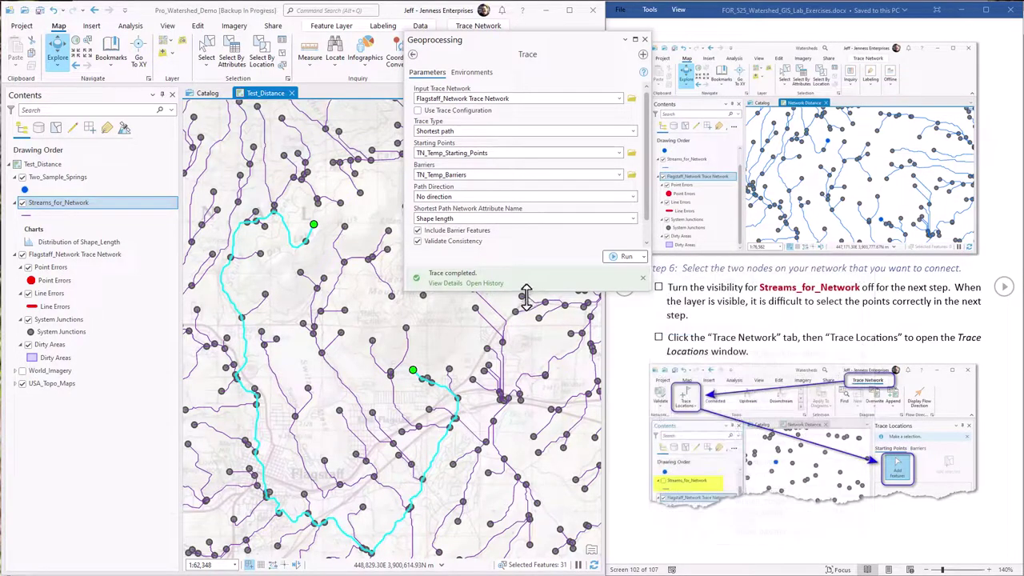
Set trace Result Types to Aggregated Geometry, keeping default aggregated points and lines output names
{"action": "left_click_drag", "start_coordinate": [526, 293], "coordinate": [523, 368]}
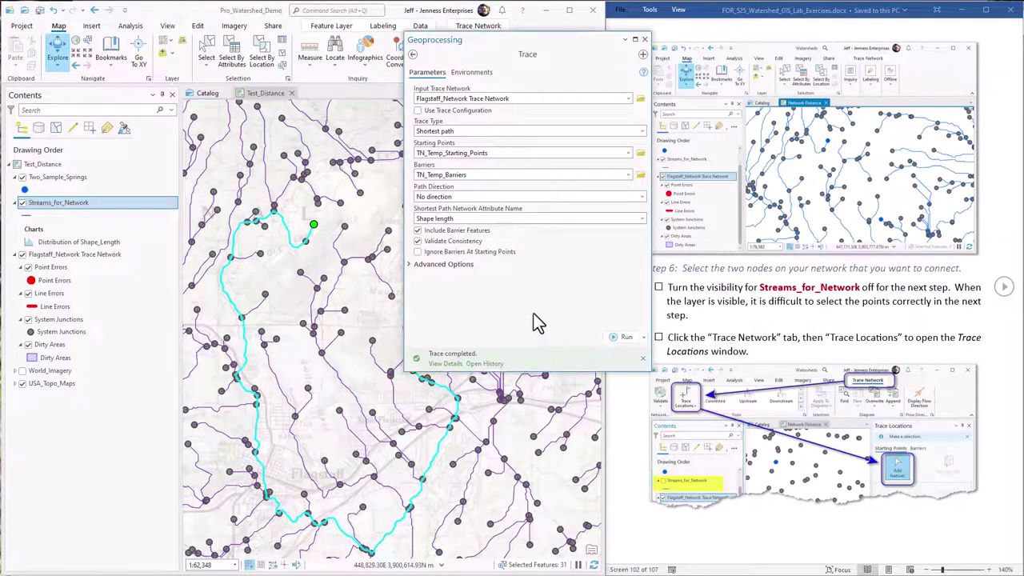
{"action": "left_click", "coordinate": [416, 271]}
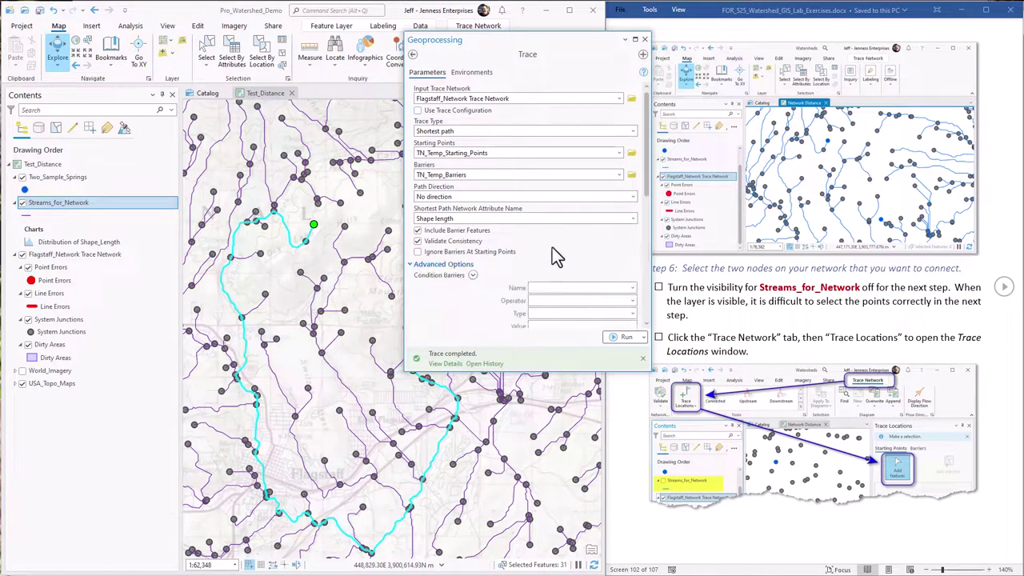
{"action": "left_click_drag", "start_coordinate": [650, 190], "coordinate": [660, 324]}
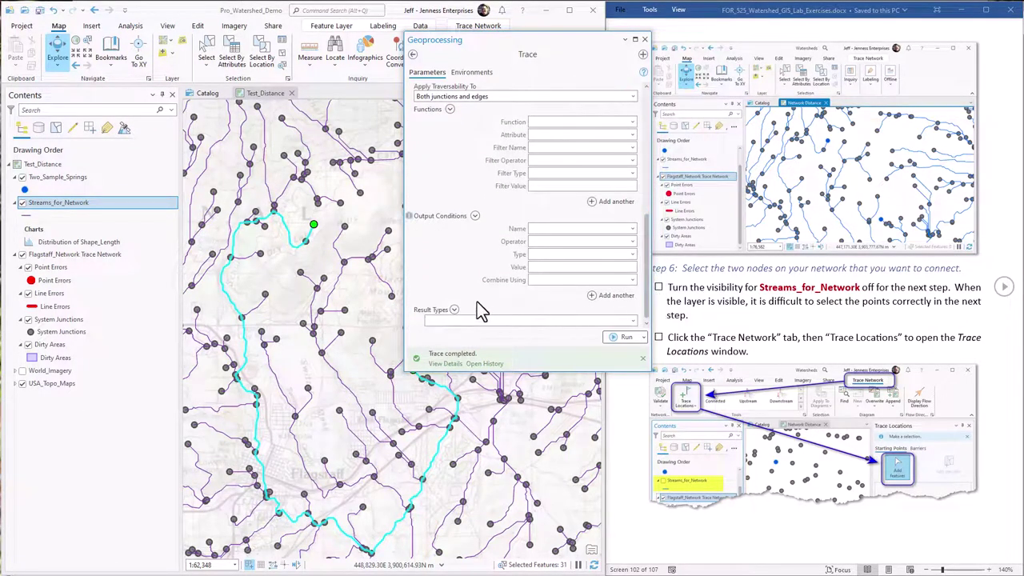
{"action": "left_click", "coordinate": [632, 321]}
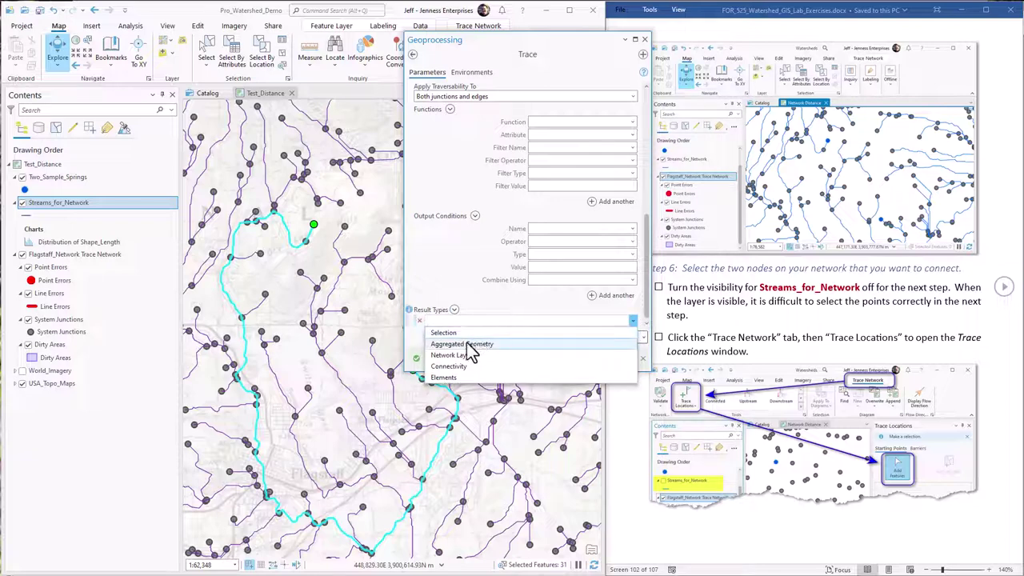
{"action": "left_click", "coordinate": [468, 345]}
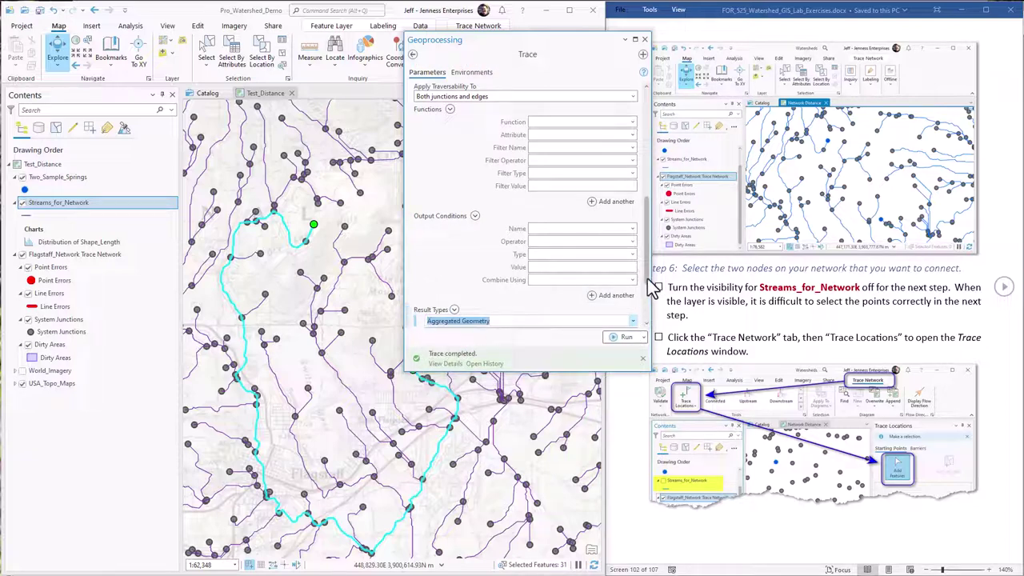
{"action": "scroll", "coordinate": [640, 277], "scroll_direction": "down", "scroll_amount": 2}
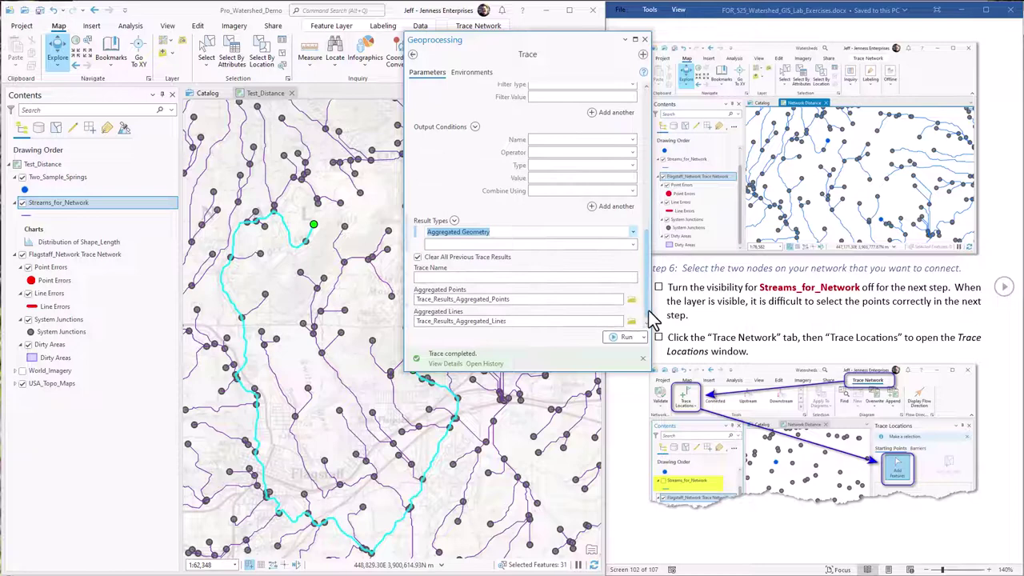
{"action": "left_click", "coordinate": [525, 299]}
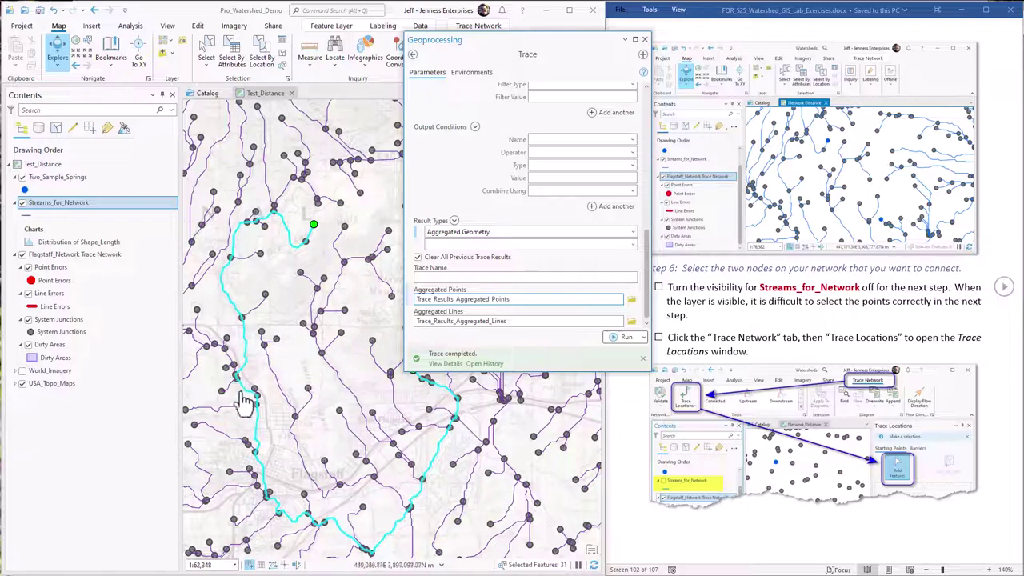
{"action": "left_click", "coordinate": [520, 320]}
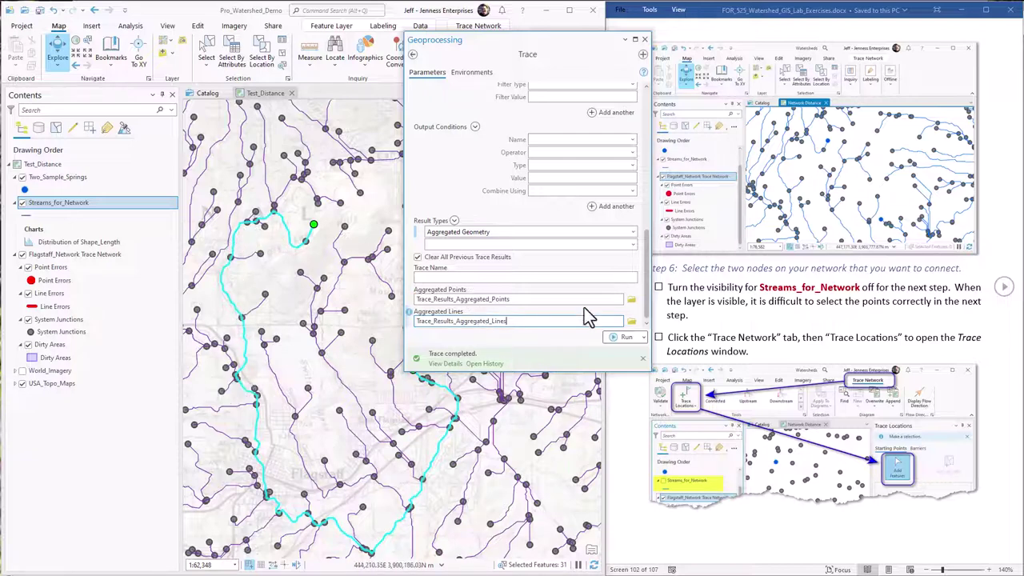
{"action": "scroll", "coordinate": [650, 299], "scroll_direction": "up", "scroll_amount": 10}
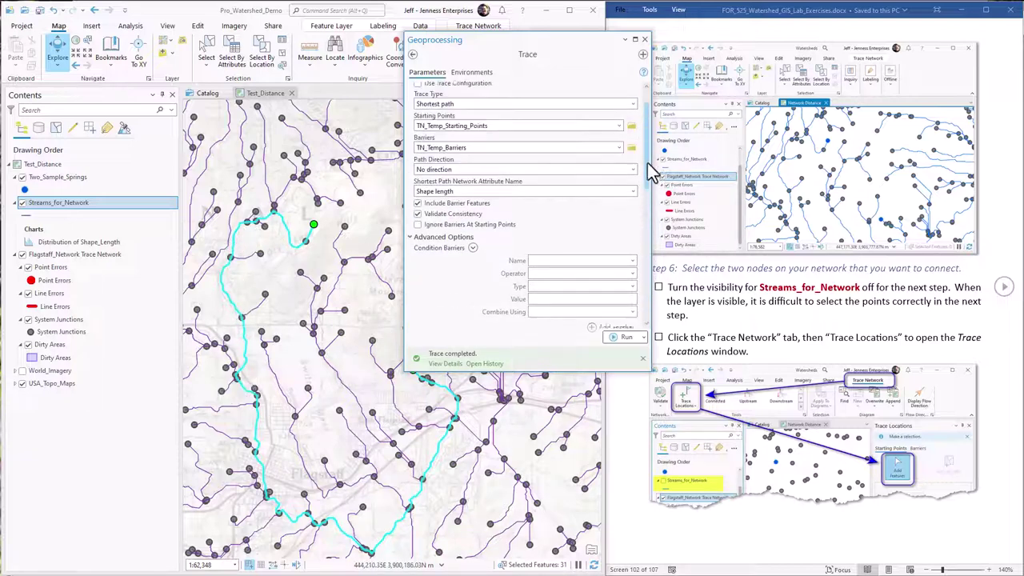
{"action": "scroll", "coordinate": [650, 228], "scroll_direction": "down", "scroll_amount": 10}
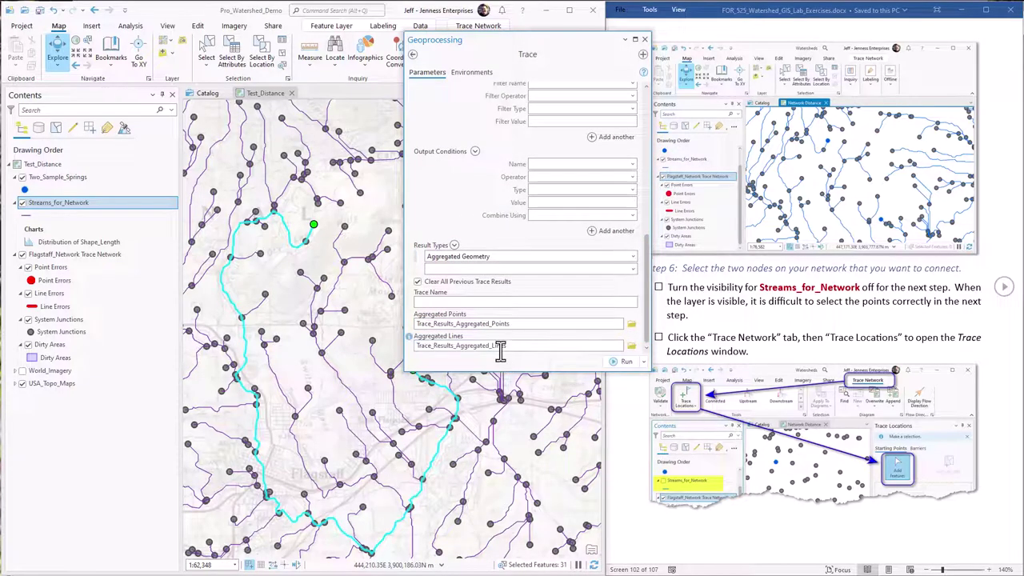
{"action": "mouse_move", "coordinate": [492, 340]}
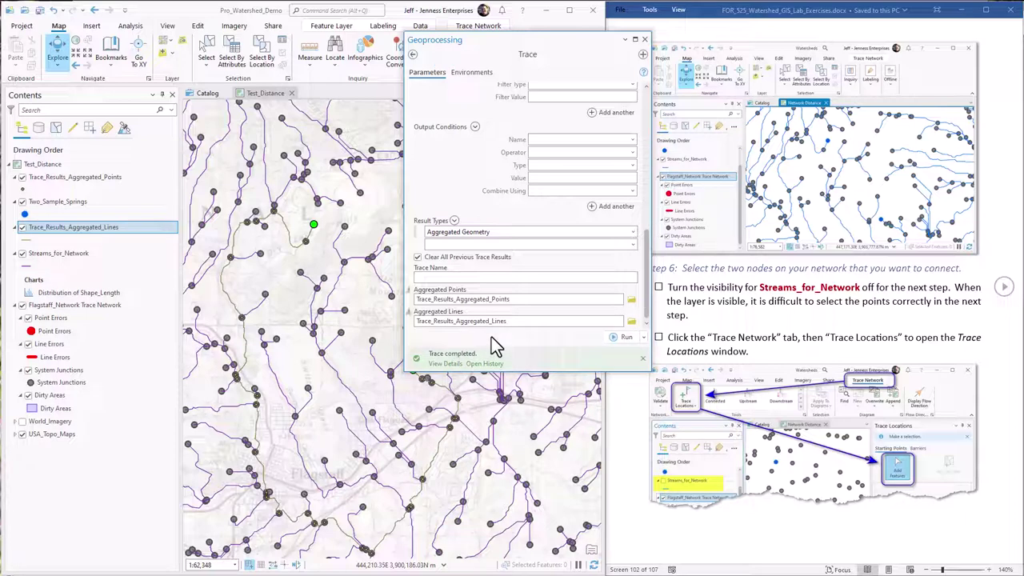
Close the Trace tool and hide the Streams_for_Network layer
{"action": "left_click", "coordinate": [645, 40]}
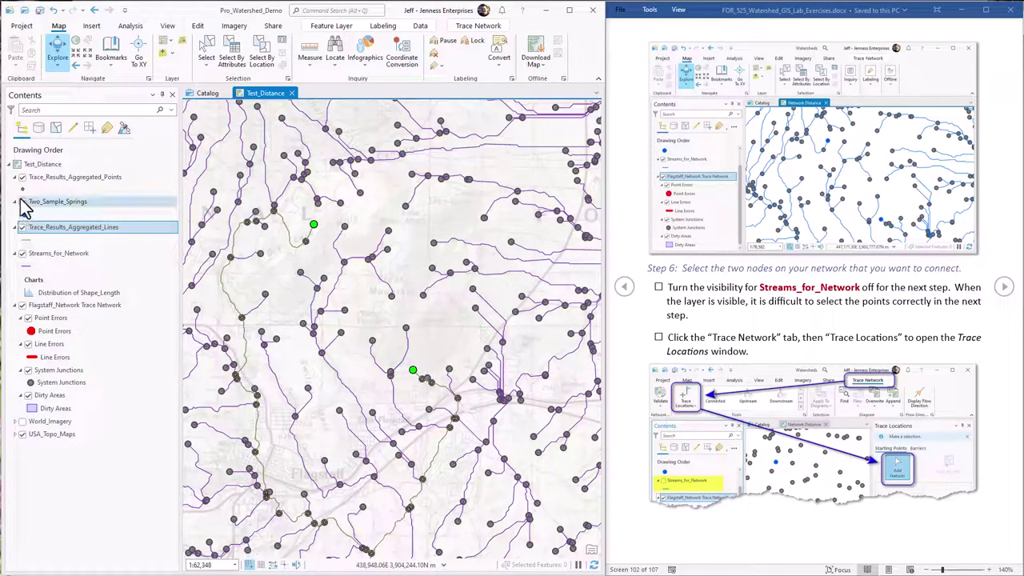
{"action": "left_click", "coordinate": [22, 252]}
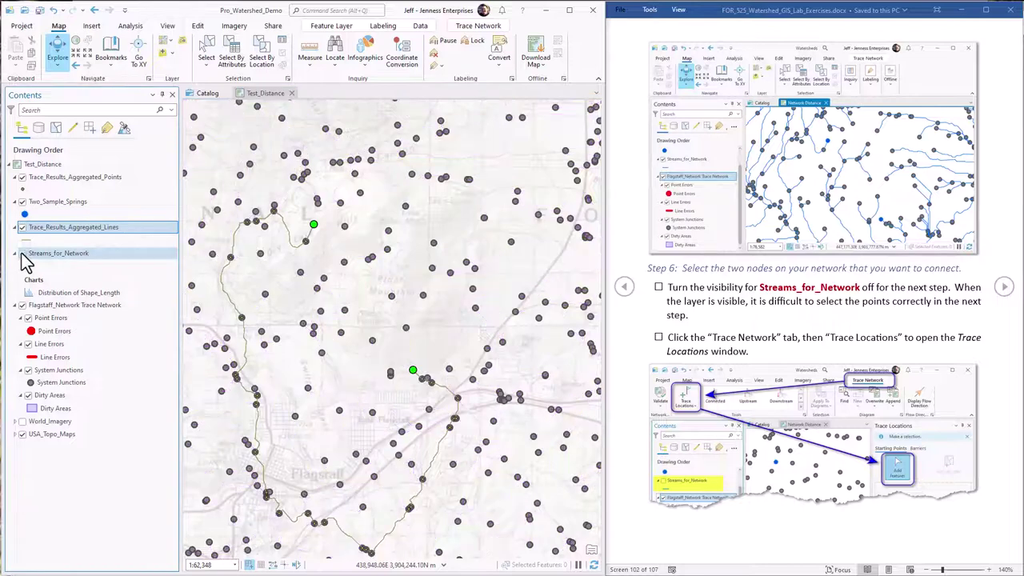
{"action": "mouse_move", "coordinate": [24, 260]}
{"action": "left_mouse_down"}
{"action": "mouse_move", "coordinate": [64, 220]}
{"action": "mouse_move", "coordinate": [32, 254]}
{"action": "left_mouse_up"}
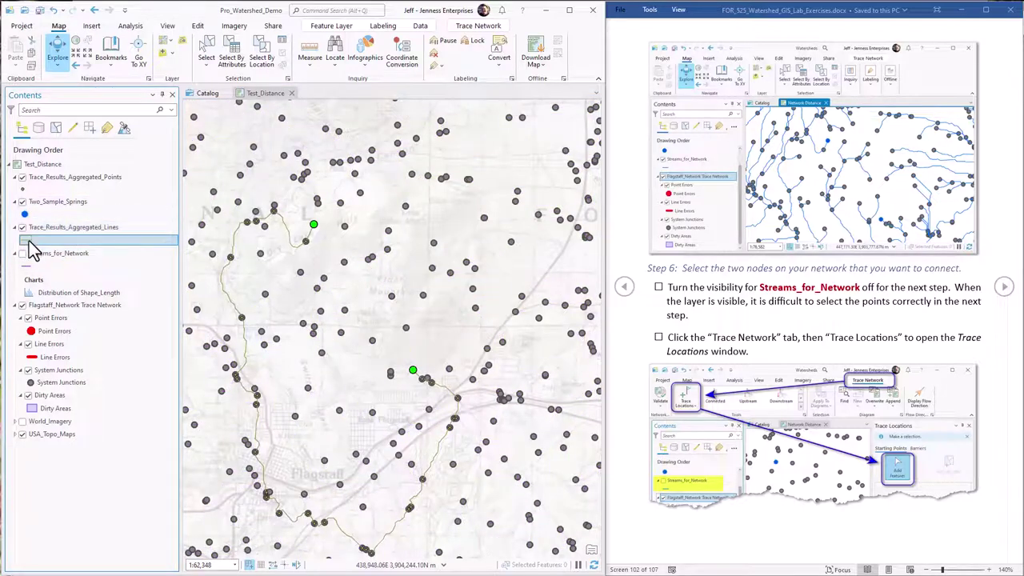
Symbolize Trace_Results_Aggregated_Lines as a 4 pt olive line
{"action": "left_click", "coordinate": [28, 240]}
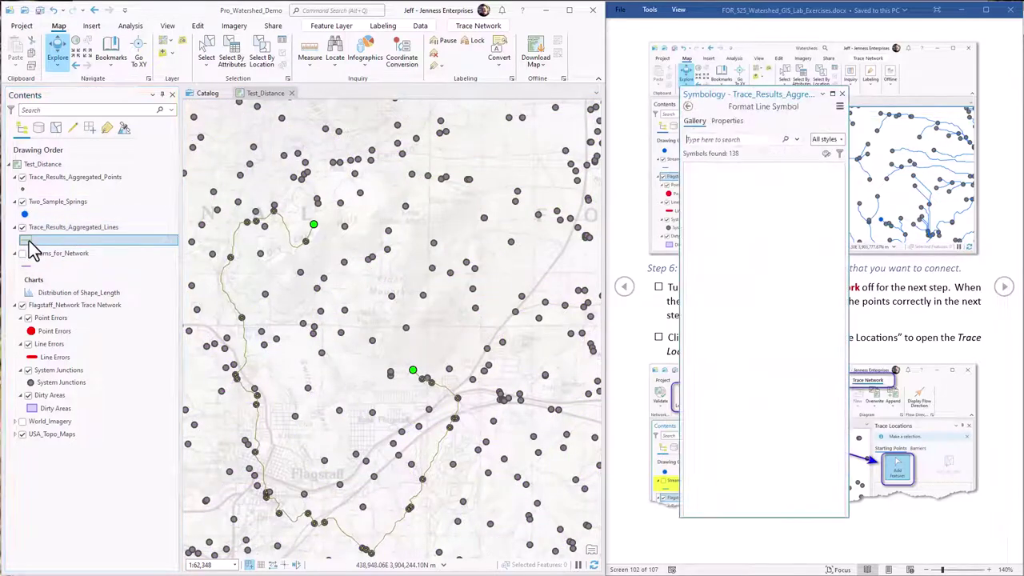
{"action": "left_click", "coordinate": [728, 122]}
{"action": "left_click", "coordinate": [838, 211]}
{"action": "left_click", "coordinate": [789, 507]}
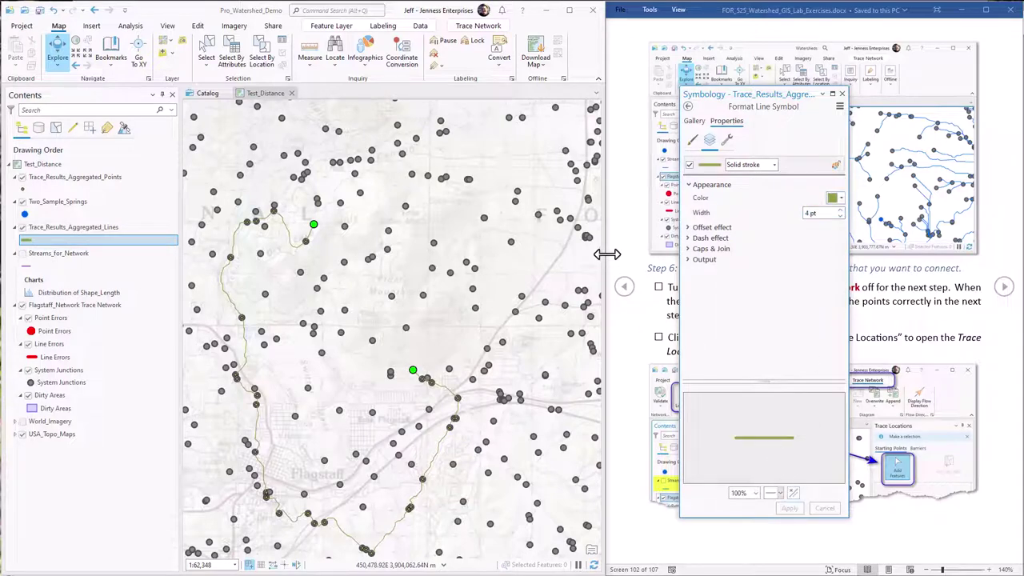
{"action": "left_click", "coordinate": [842, 93]}
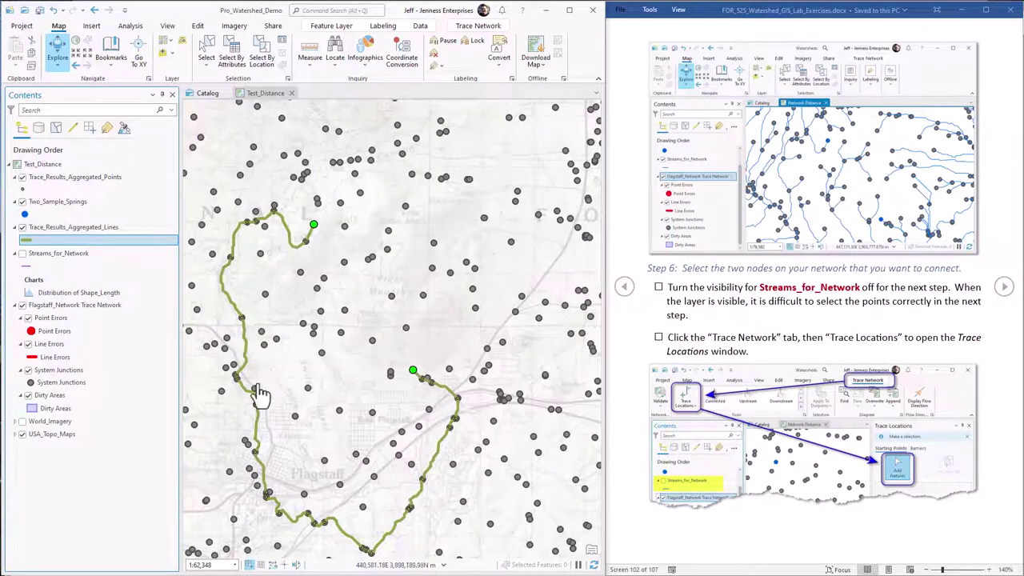